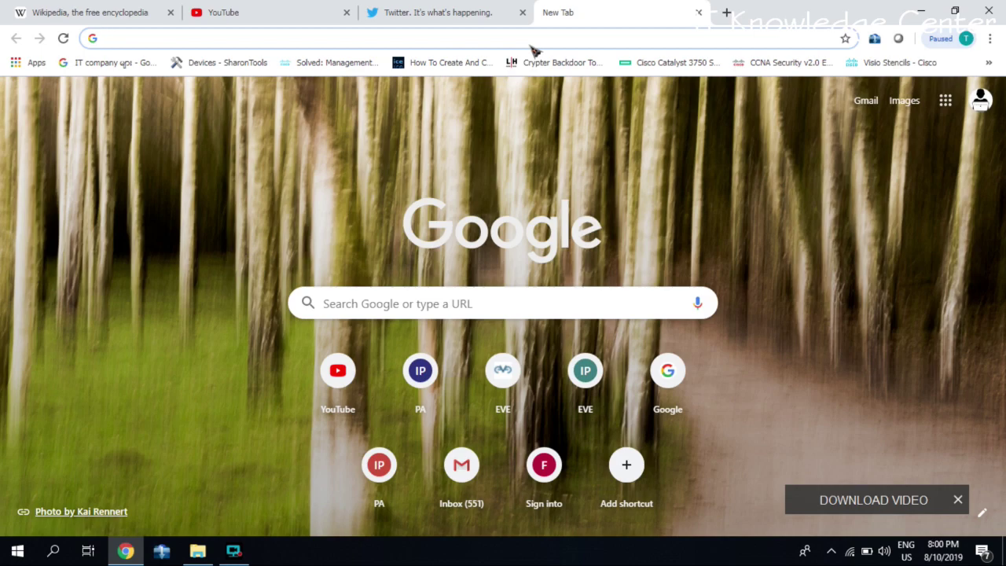
text(www.)
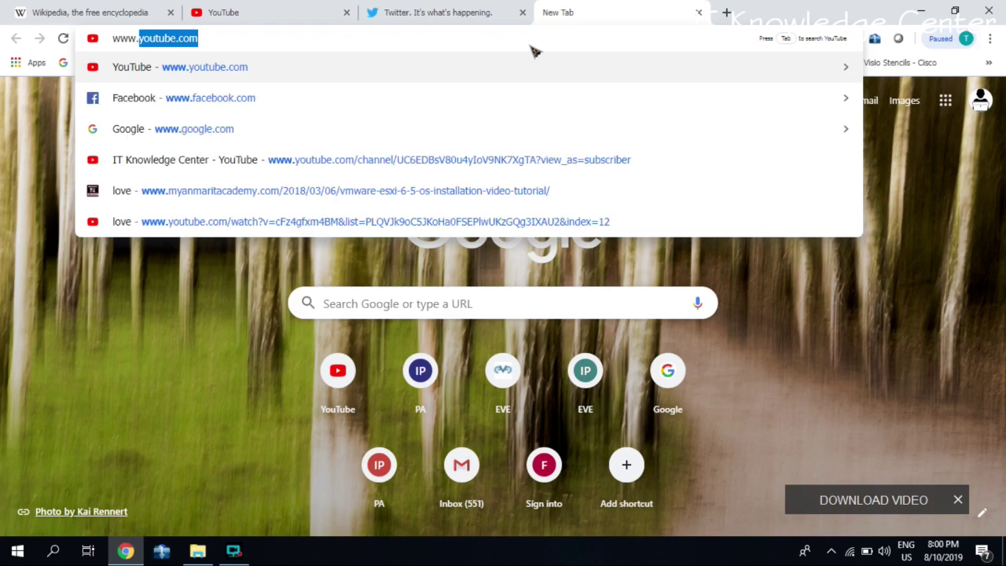
text(google.com)
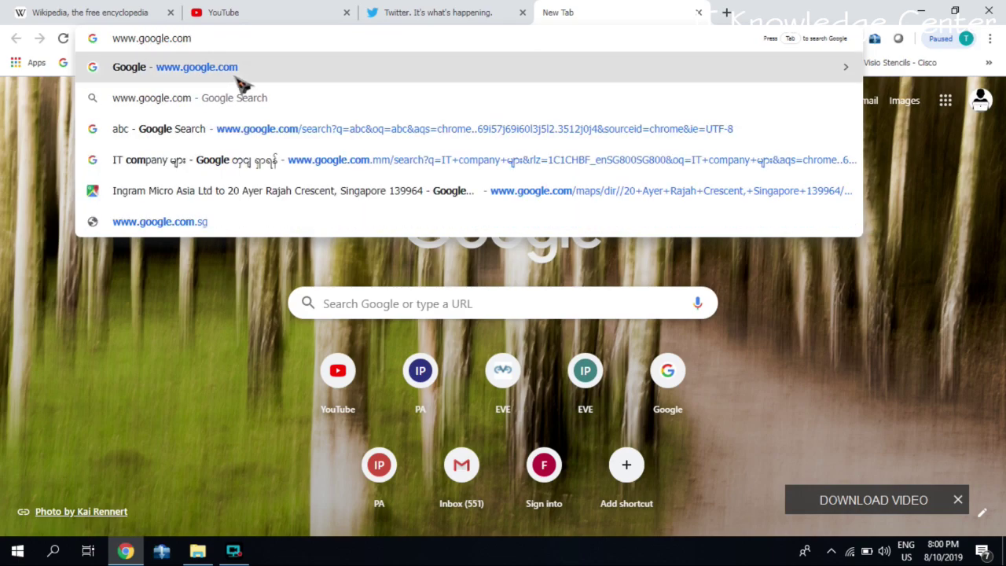
drag(170, 41, 140, 39)
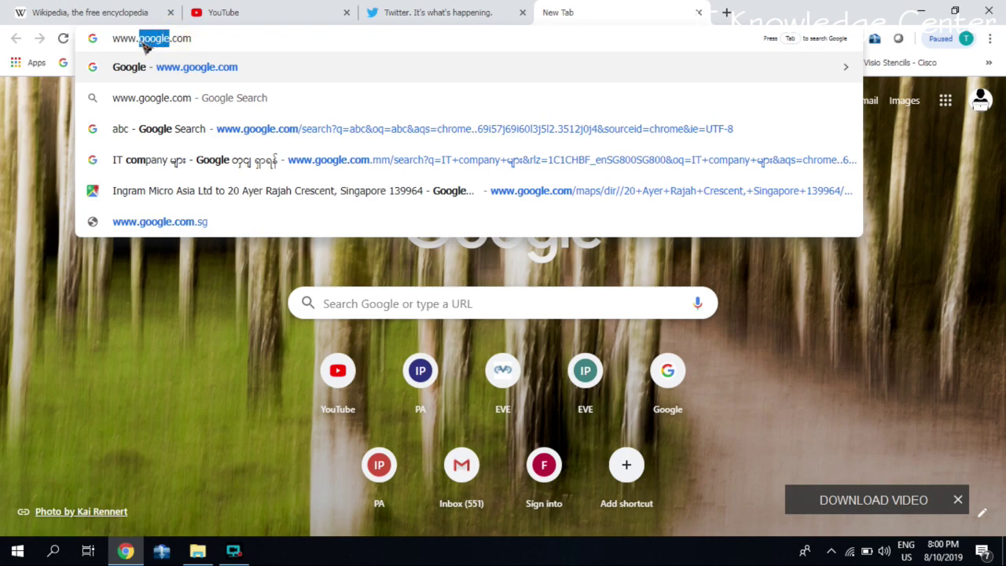
click(211, 39)
key(ctrl+a)
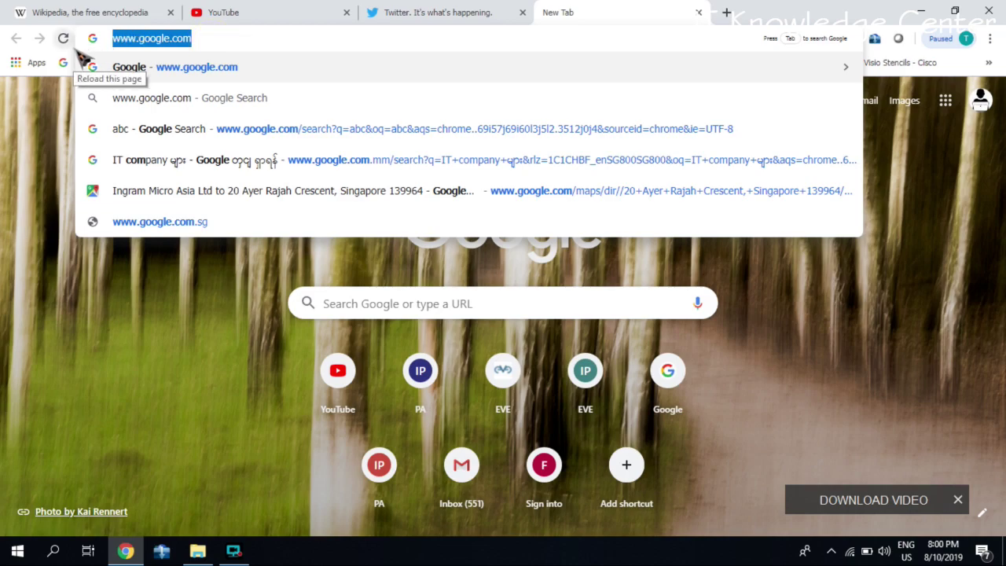
drag(205, 43, 124, 45)
click(211, 41)
Replace the address with abc, auto-complete it to a .com address to load the site, and inspect its URL.
key(ctrl+a)
text(abc)
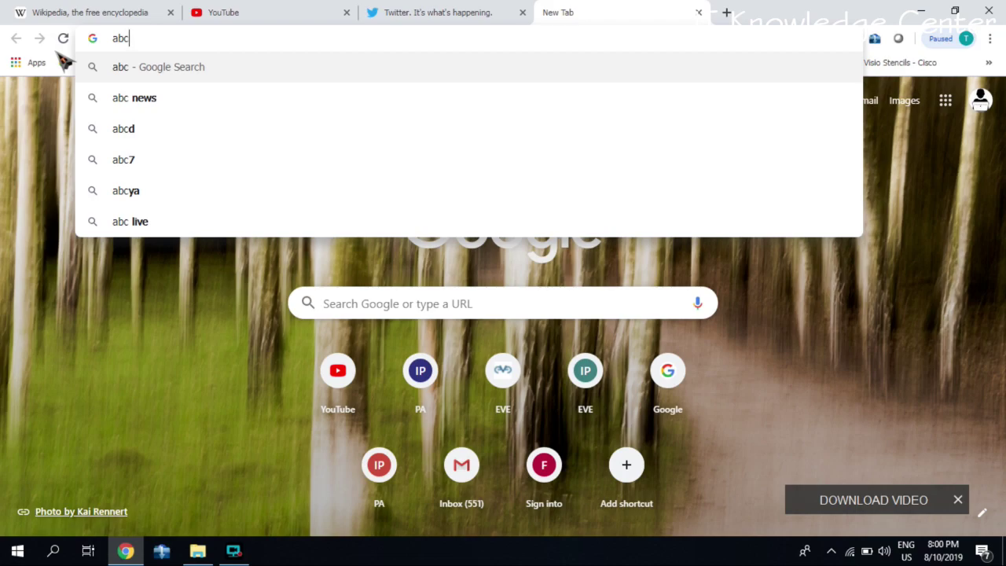
key(ctrl+Return)
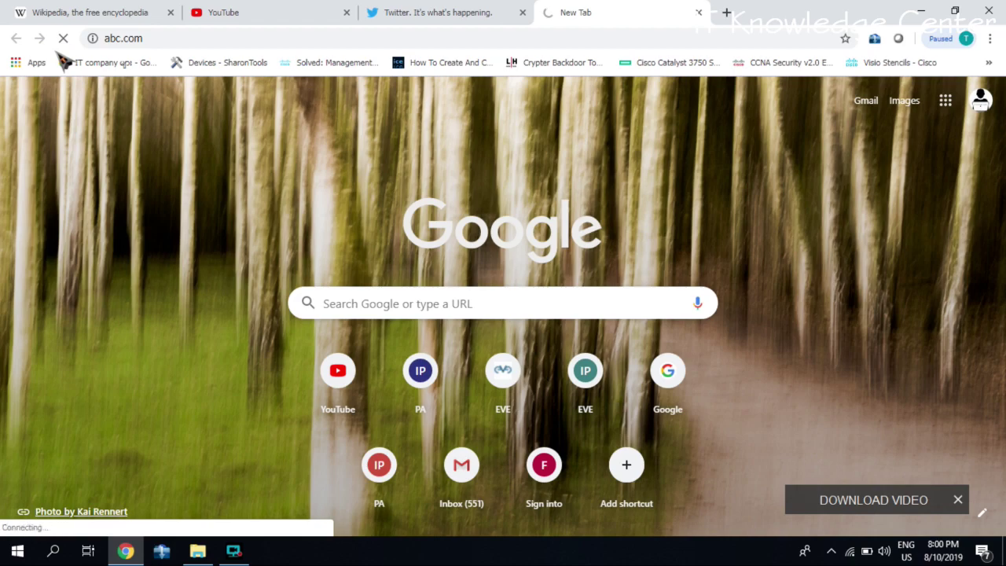
click(167, 40)
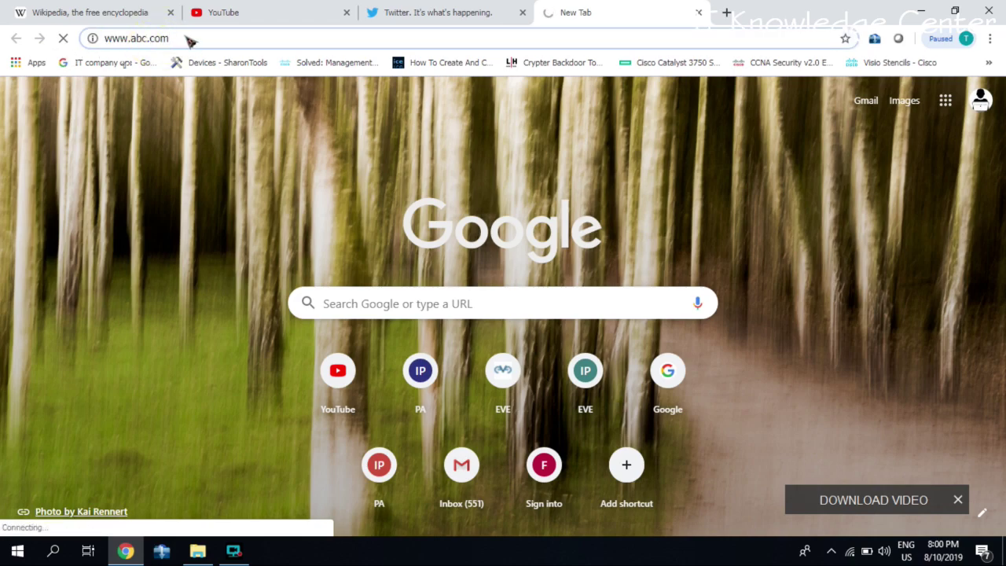
drag(189, 39, 89, 40)
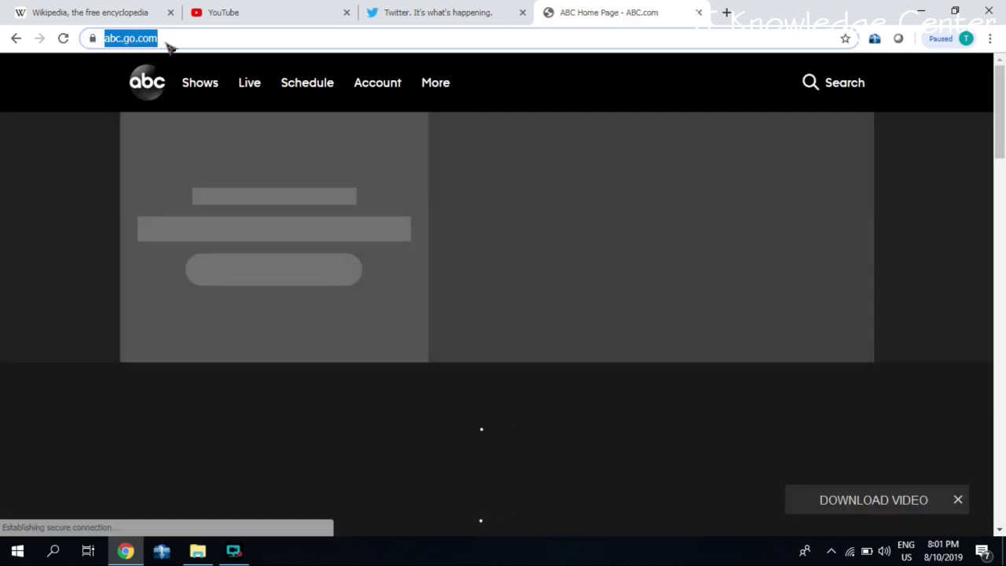
click(176, 44)
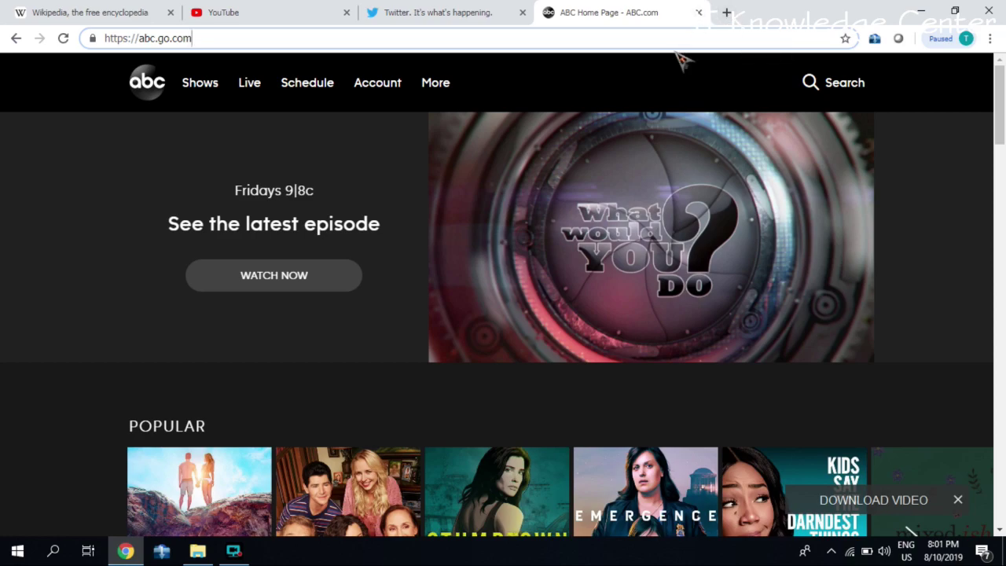
Open a new blank tab and close it again, returning to the ABC page.
key(ctrl+t)
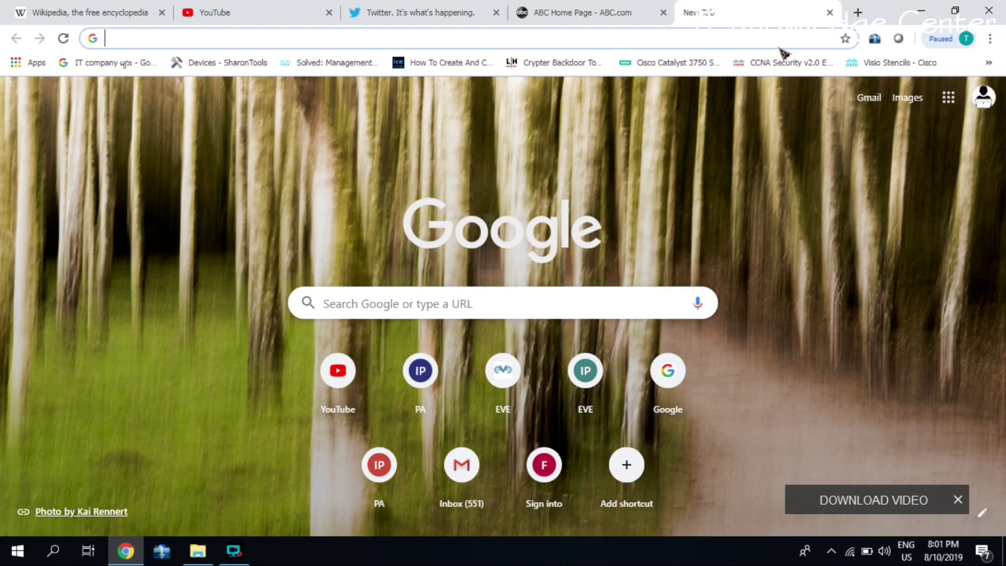
key(ctrl+w)
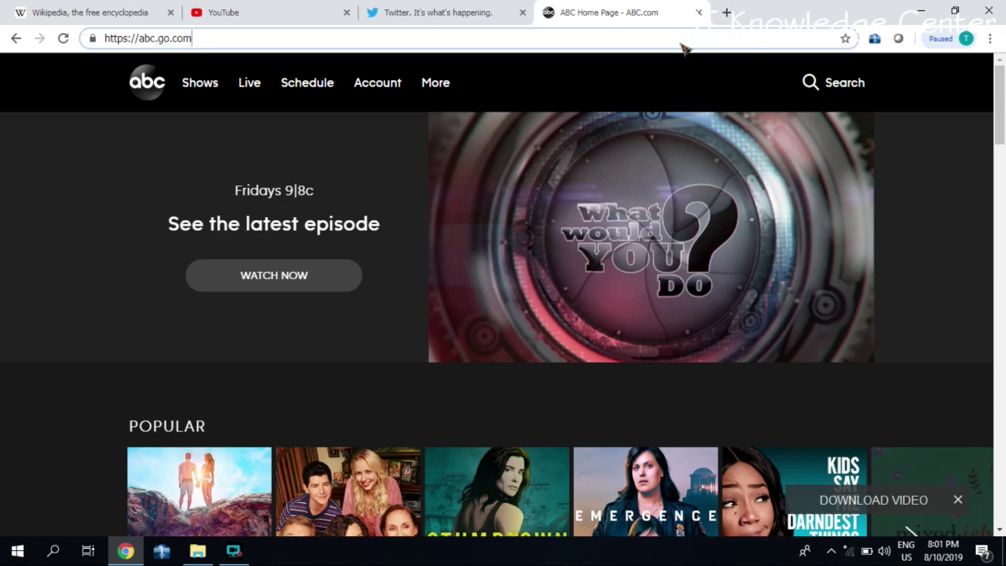
click(493, 11)
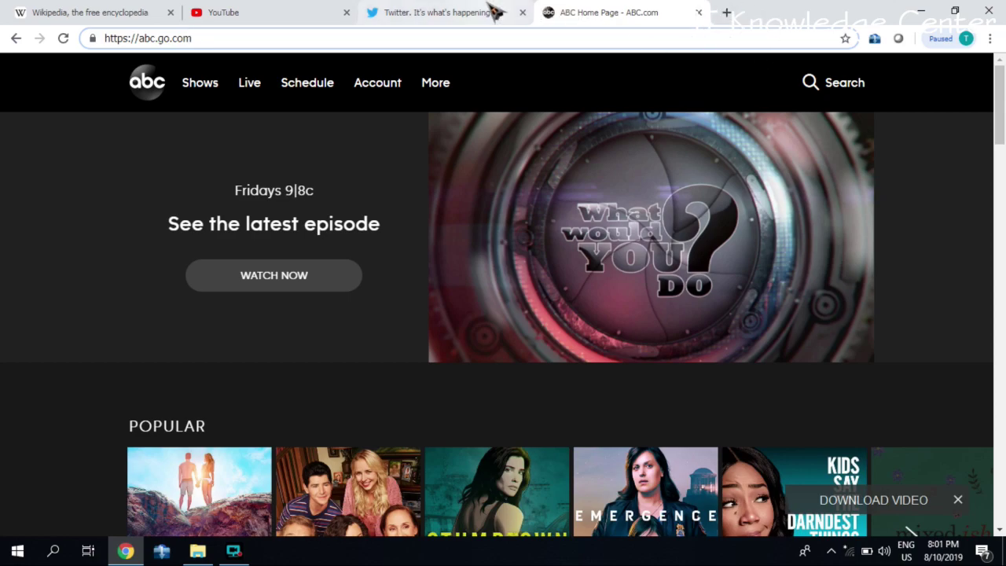
click(636, 11)
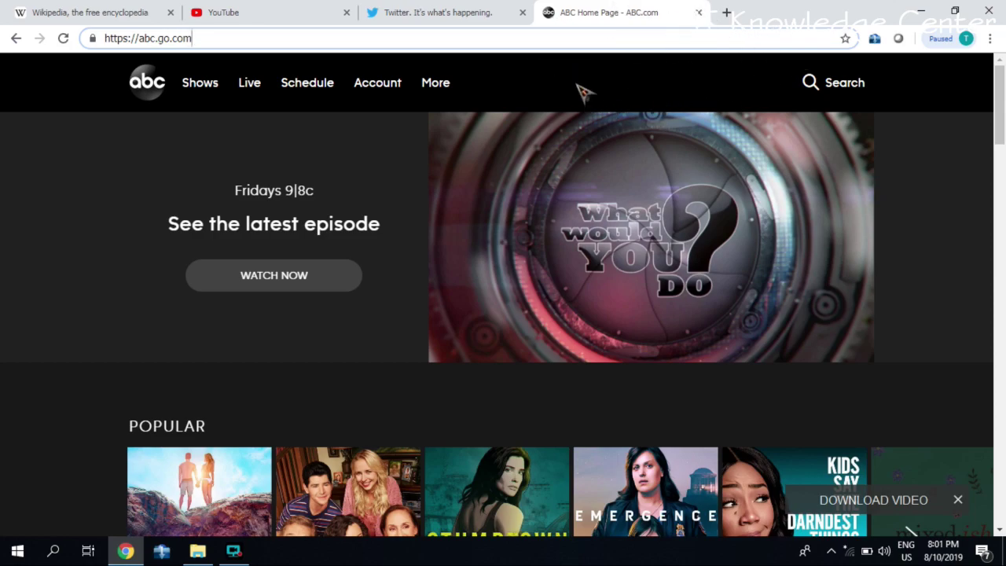
click(989, 38)
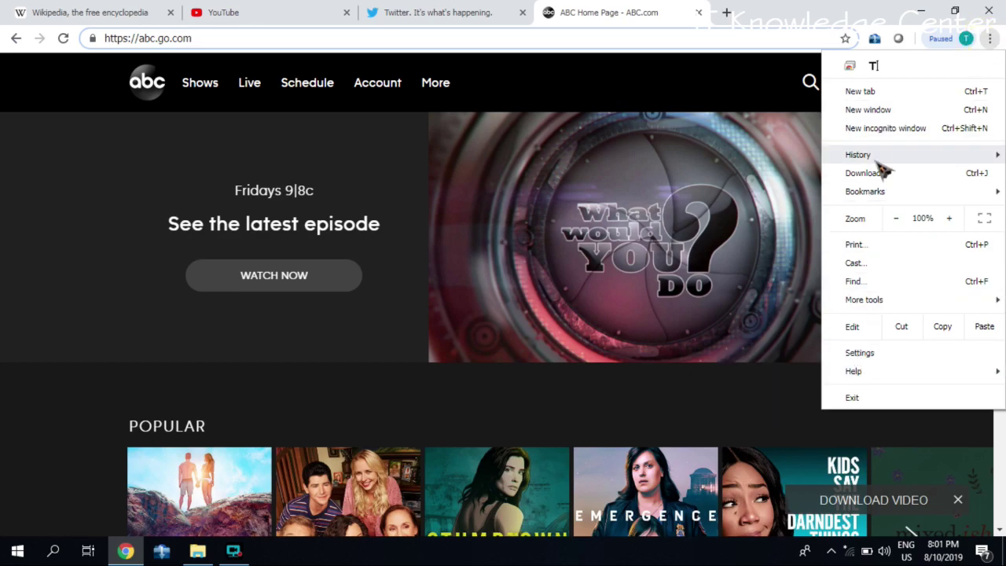
mouse_move(882, 157)
click(674, 32)
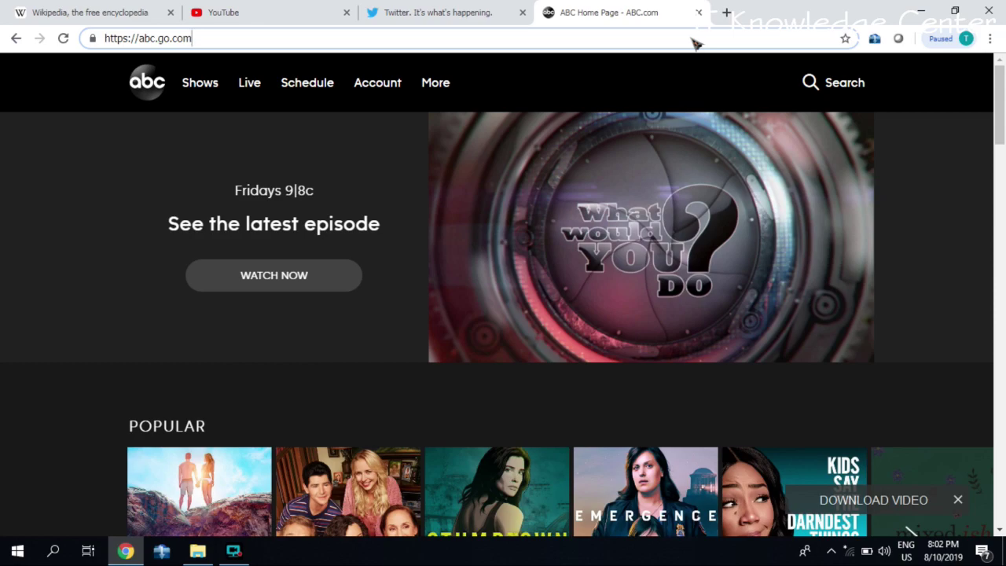
Set the clear browsing data time range to All time with history, cookies and cached files selected, and close the settings without clearing.
key(ctrl+shift+Delete)
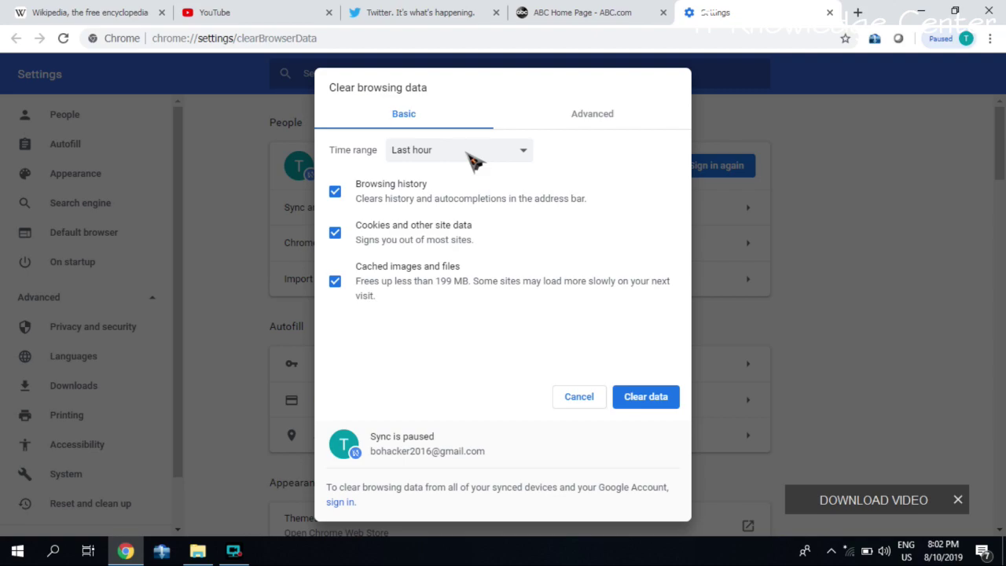
click(470, 157)
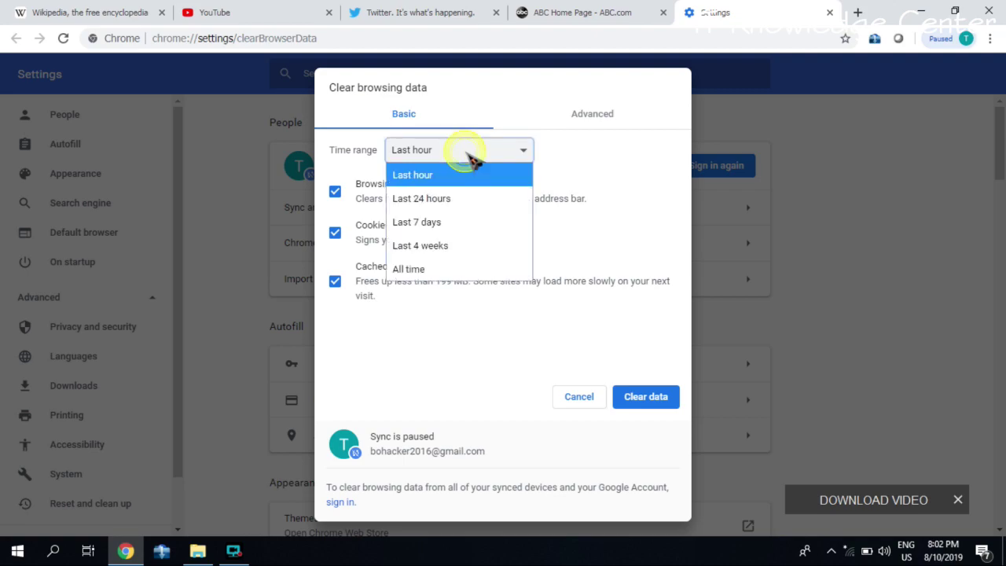
click(457, 271)
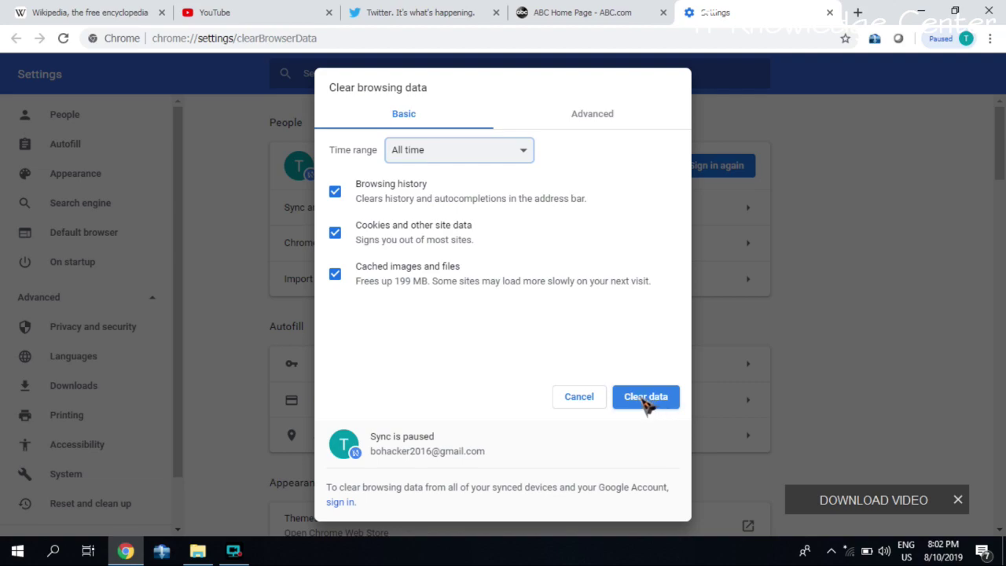
click(337, 192)
click(336, 193)
click(337, 234)
click(336, 235)
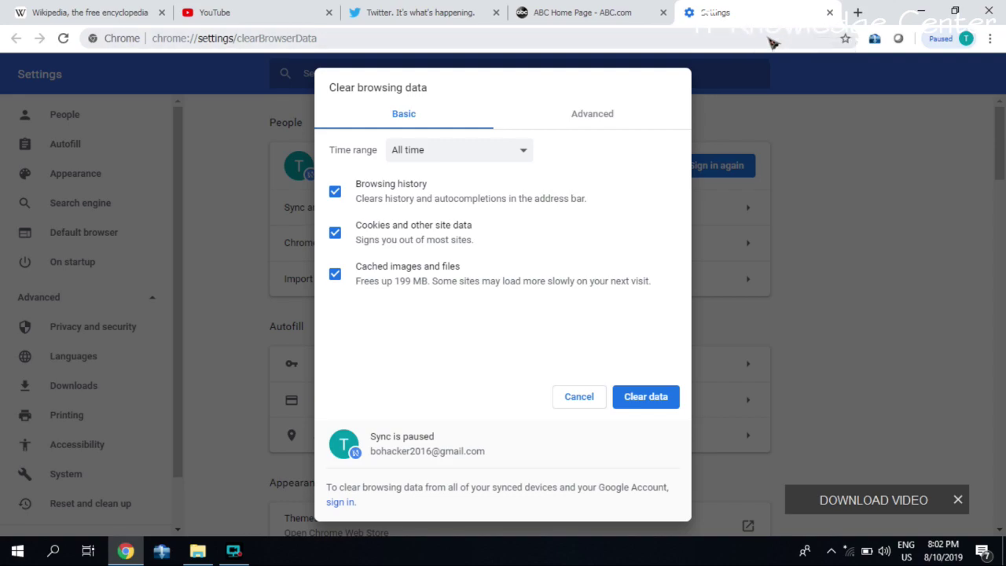
key(ctrl+w)
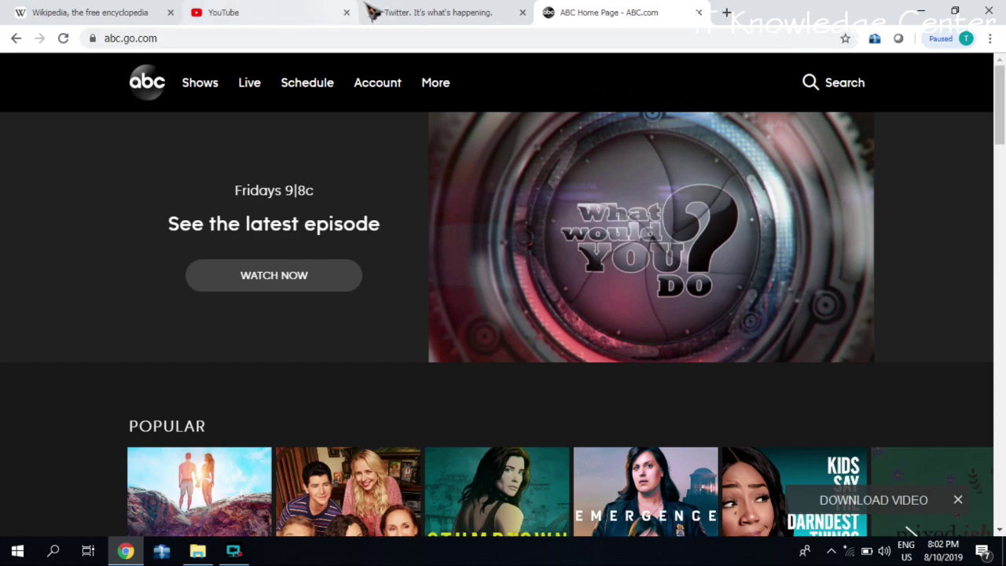
View the open Wikipedia, YouTube and Twitter tabs in turn and return to the ABC tab.
click(141, 12)
click(282, 14)
click(452, 12)
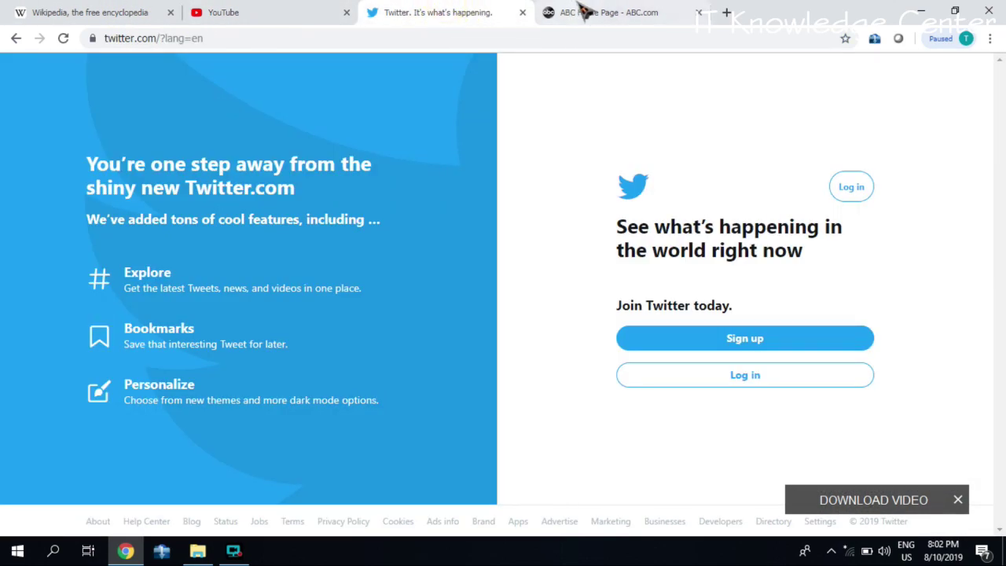
click(603, 14)
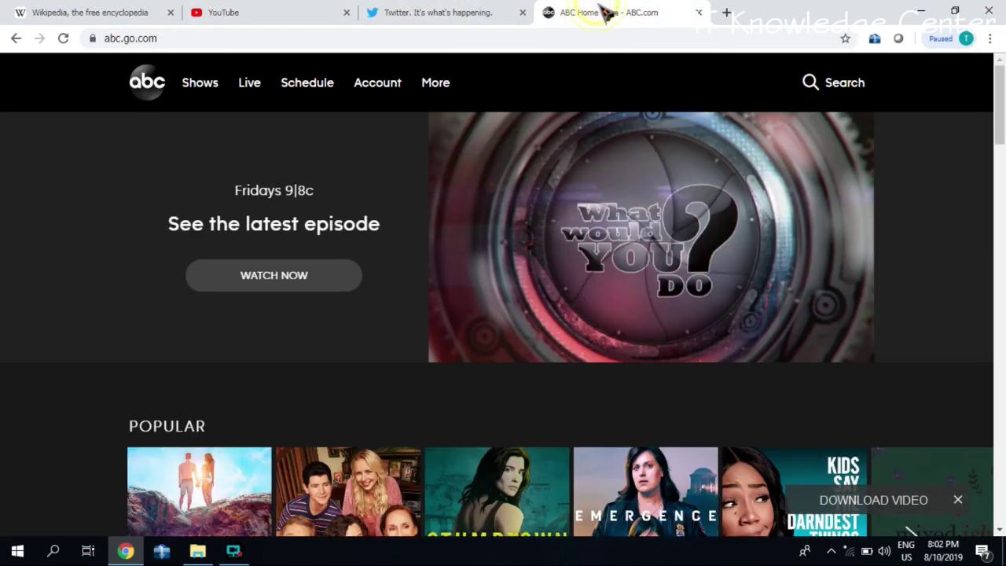
Close and reopen the ABC tab, and open the clear browsing data settings in an additional tab.
click(698, 12)
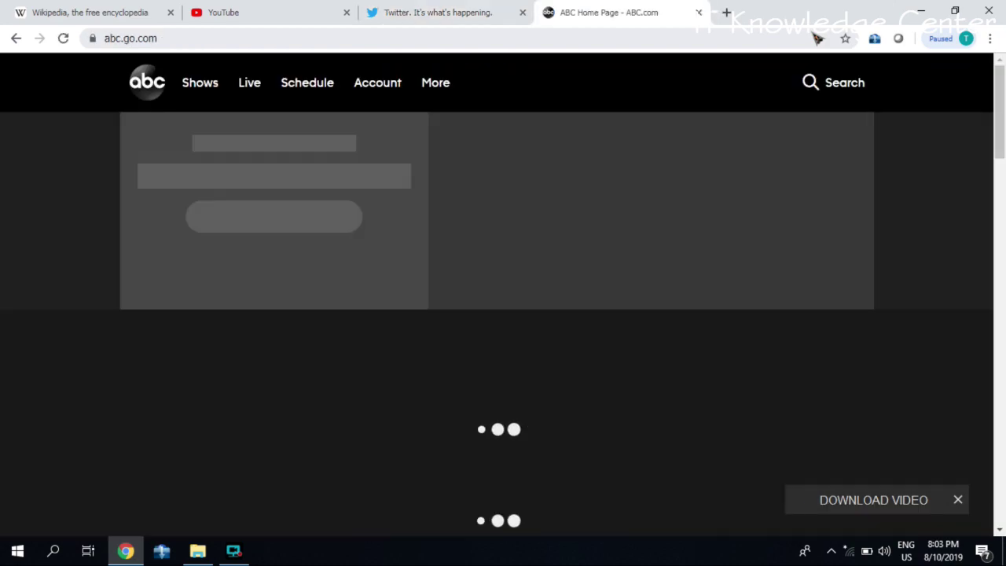
key(ctrl+shift+Delete)
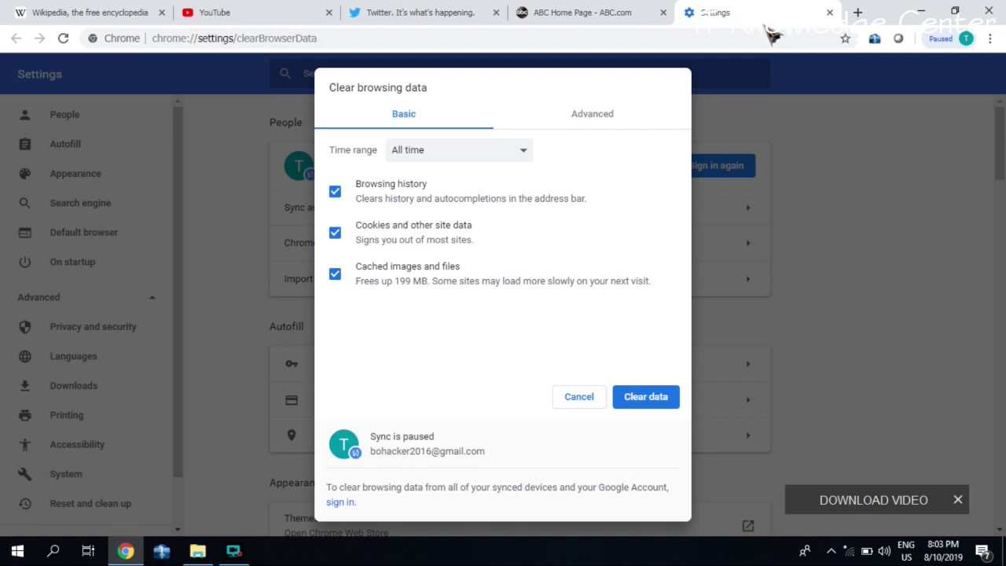
Select "holiday centre" in Wikipedia's featured article and try to search Google for it in the Settings tab.
click(542, 14)
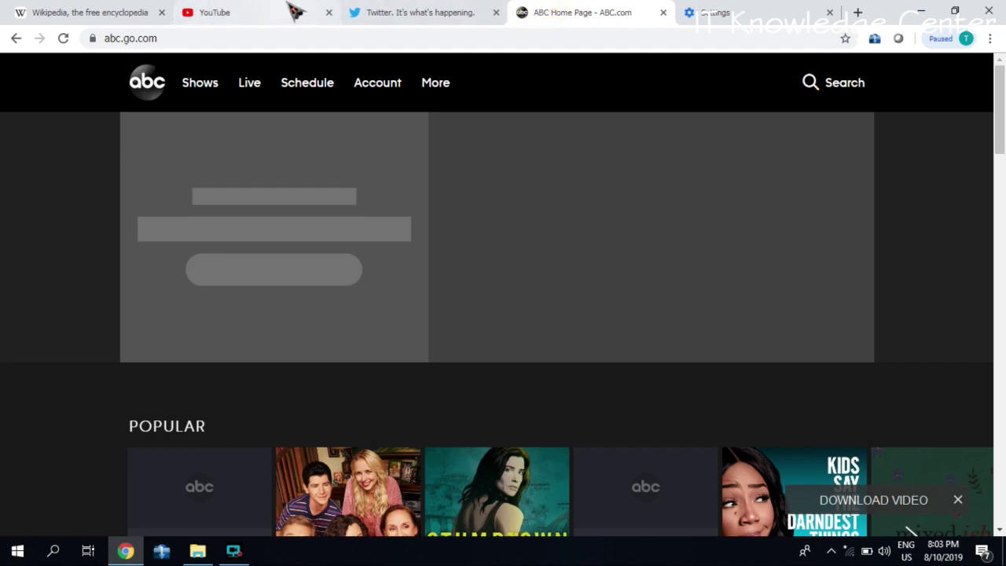
click(126, 12)
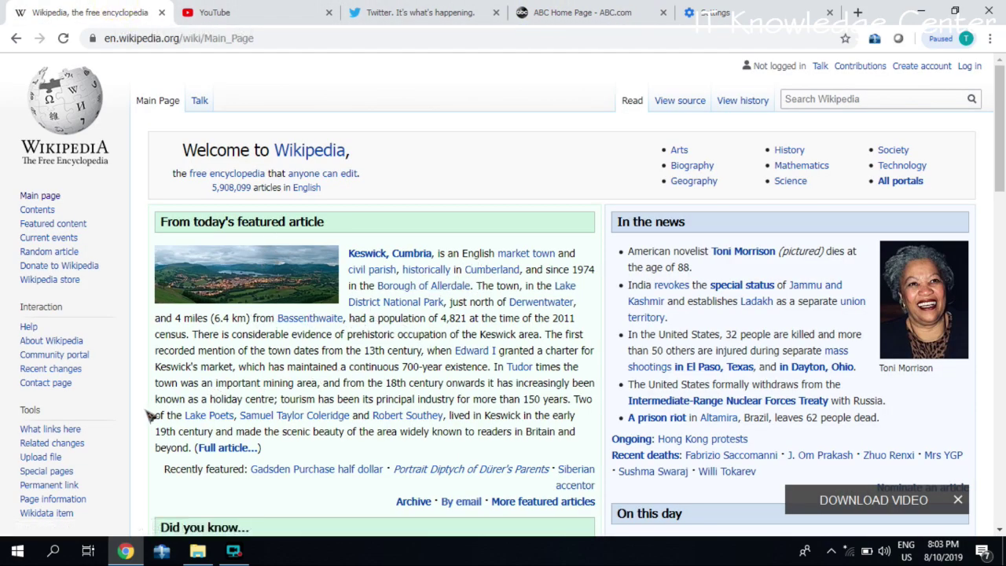
drag(210, 398, 275, 403)
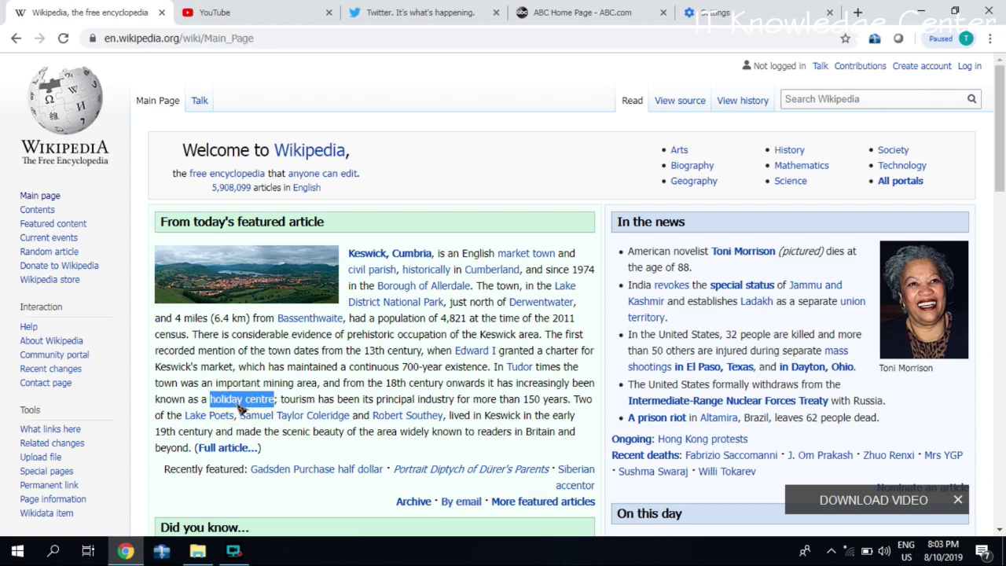
drag(239, 407, 758, 29)
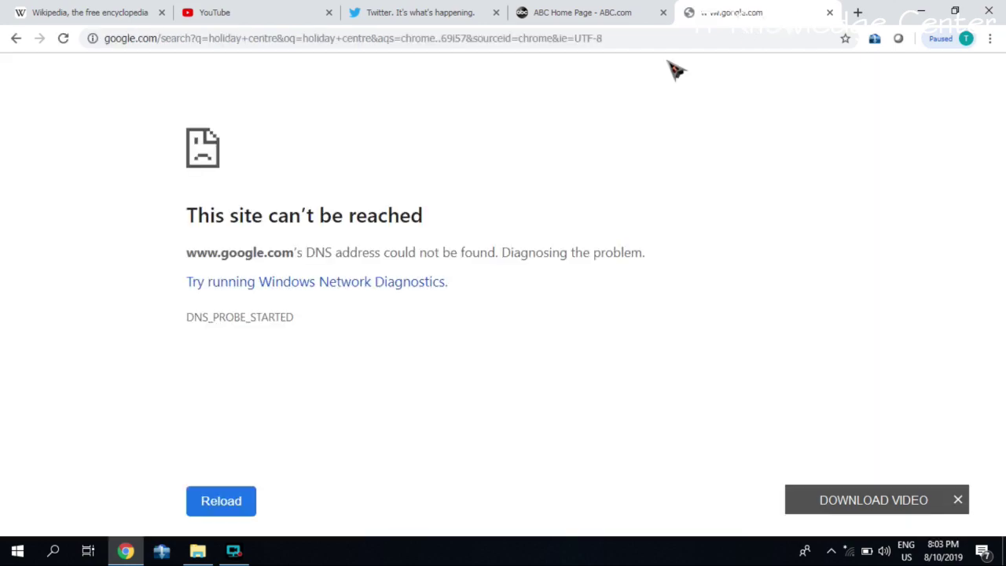
click(466, 41)
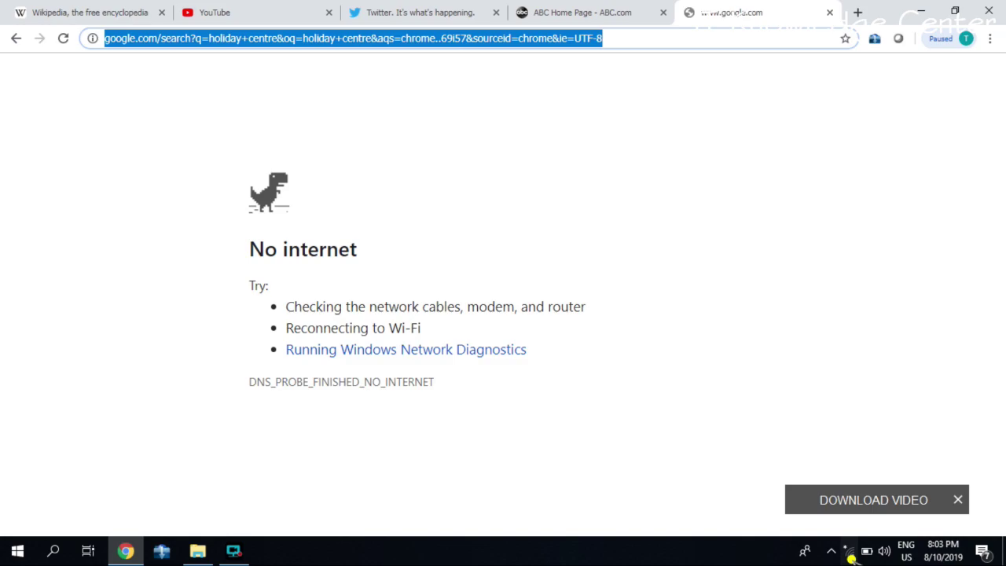
Reconnect the computer to the Wi-Fi network.
click(849, 551)
click(904, 202)
click(939, 262)
Search Google for the selected "holiday centre" text from the Wikipedia page in a new tab and look over the results.
click(154, 12)
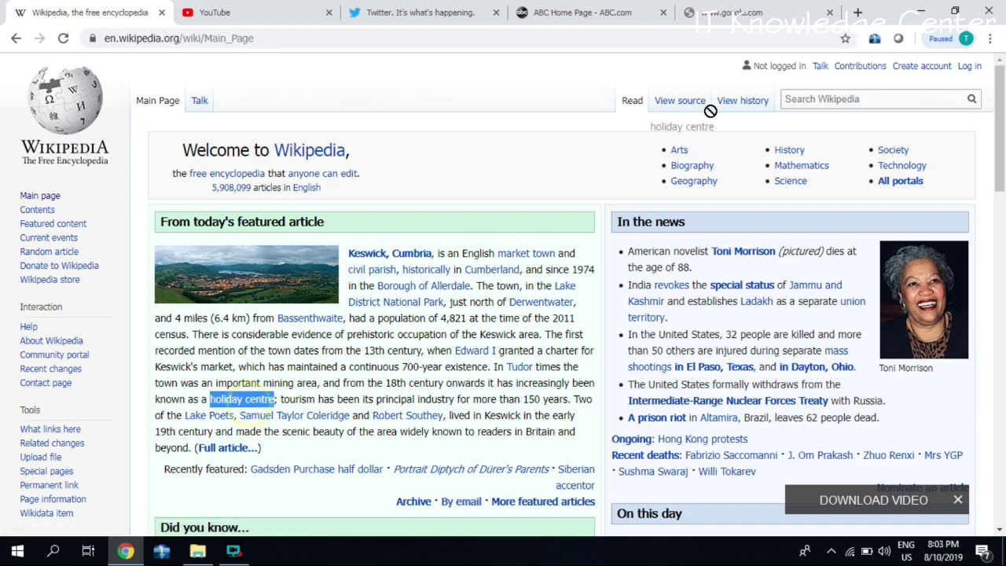
drag(904, 7, 865, 16)
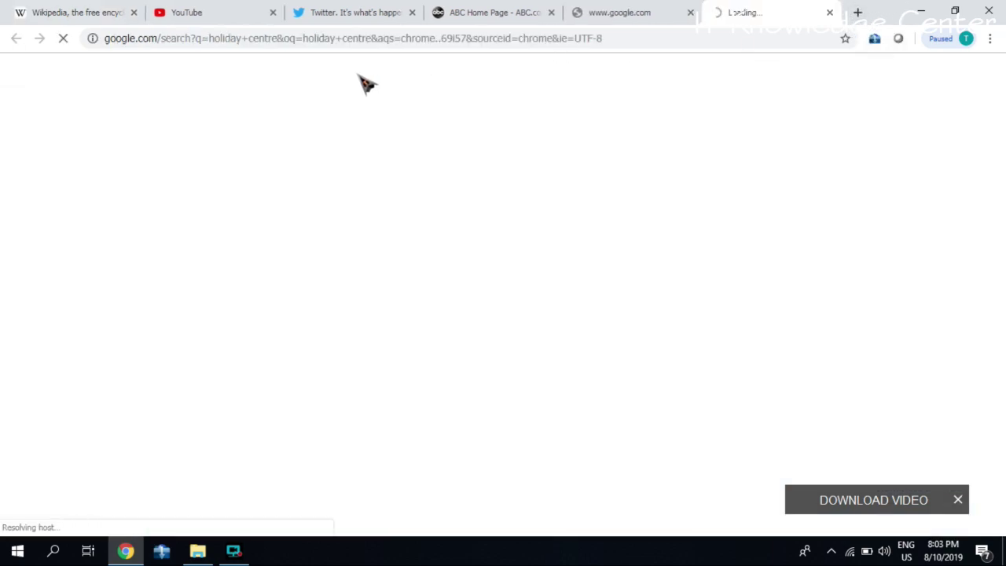
scroll(265, 293, down, 2)
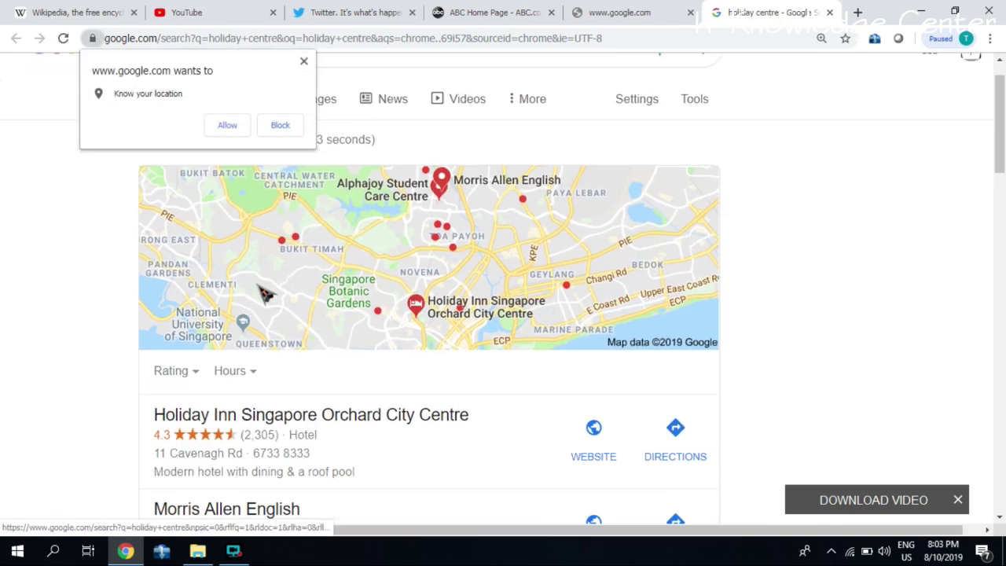
scroll(264, 293, up, 2)
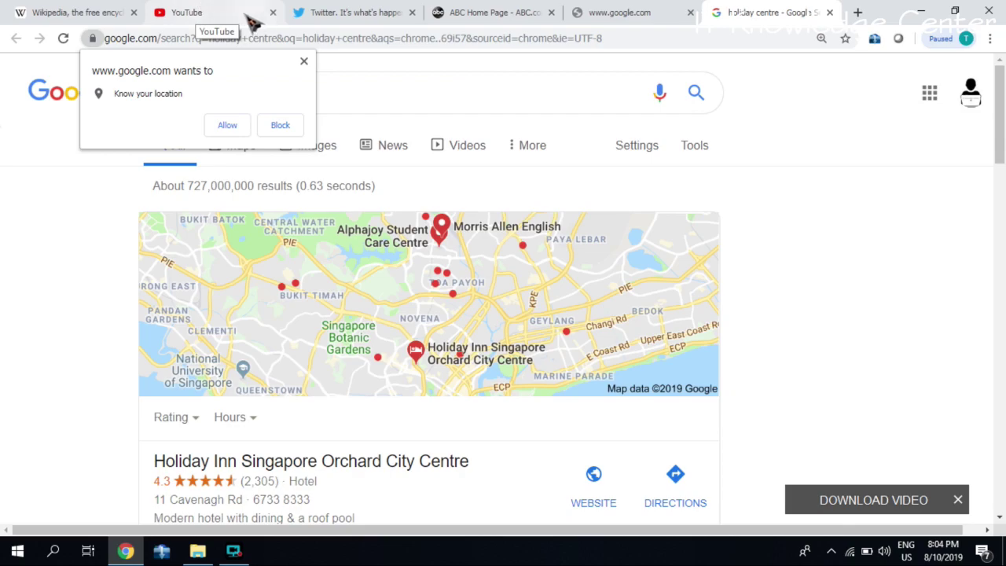
Return to the Wikipedia main page and look through its sections.
click(126, 12)
scroll(370, 346, down, 5)
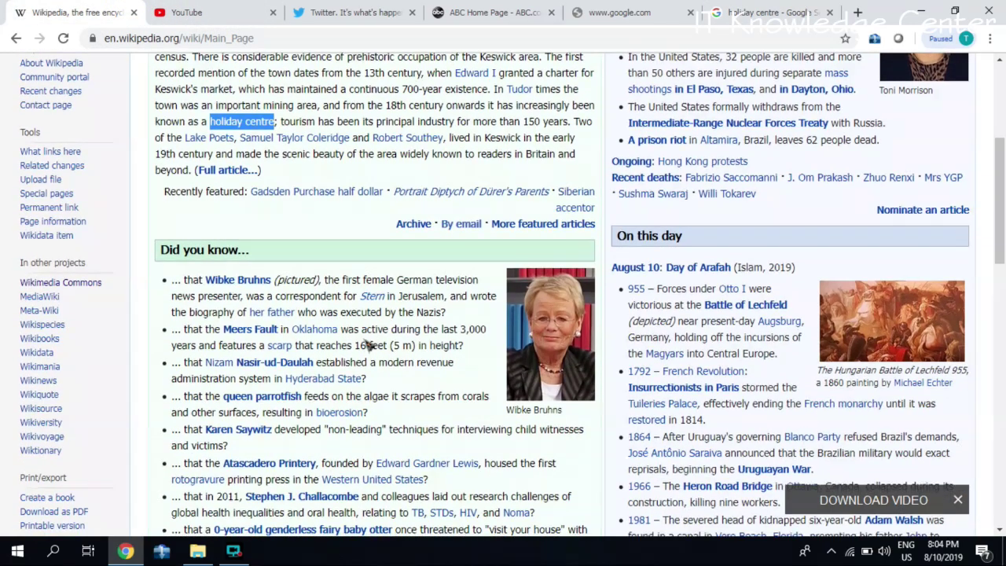
scroll(370, 346, up, 5)
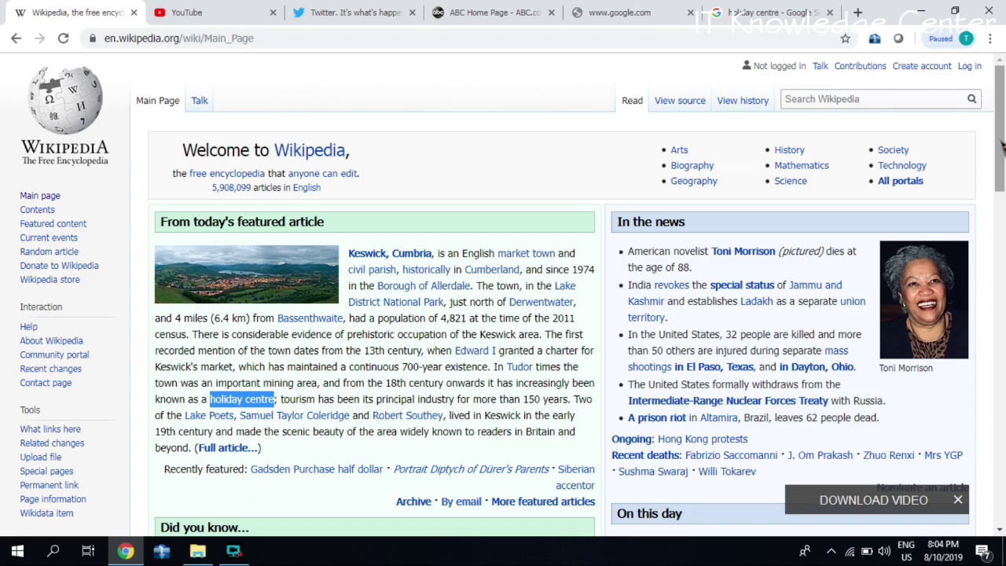
Move through the Wikipedia main page between its bottom and its top several times to compare ways of scrolling.
drag(999, 145, 998, 318)
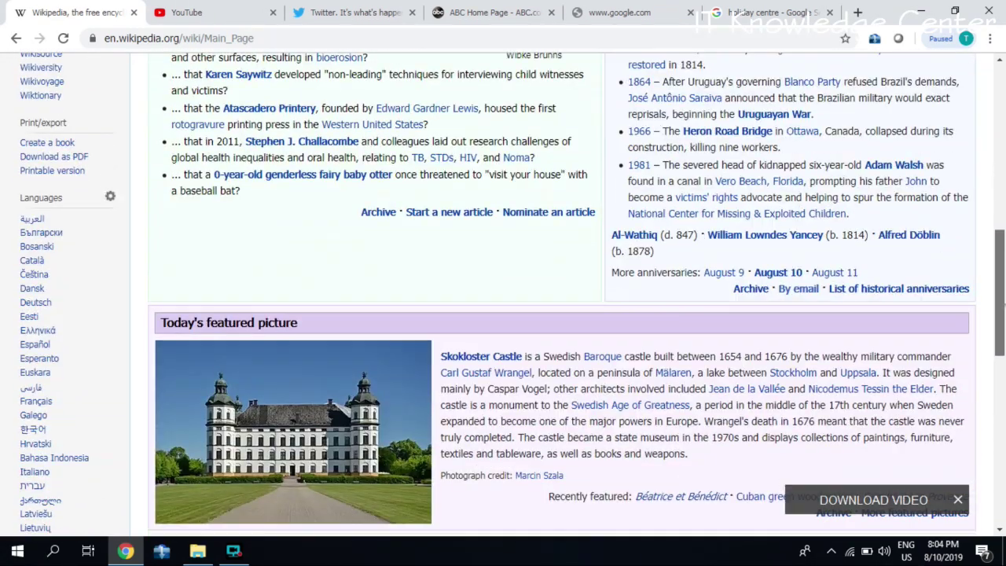
click(998, 522)
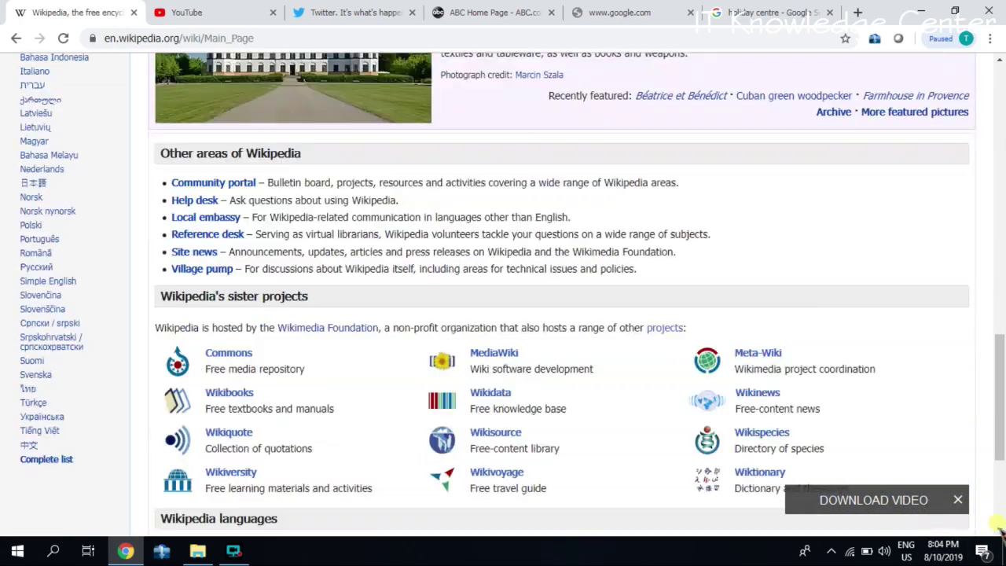
key(Home)
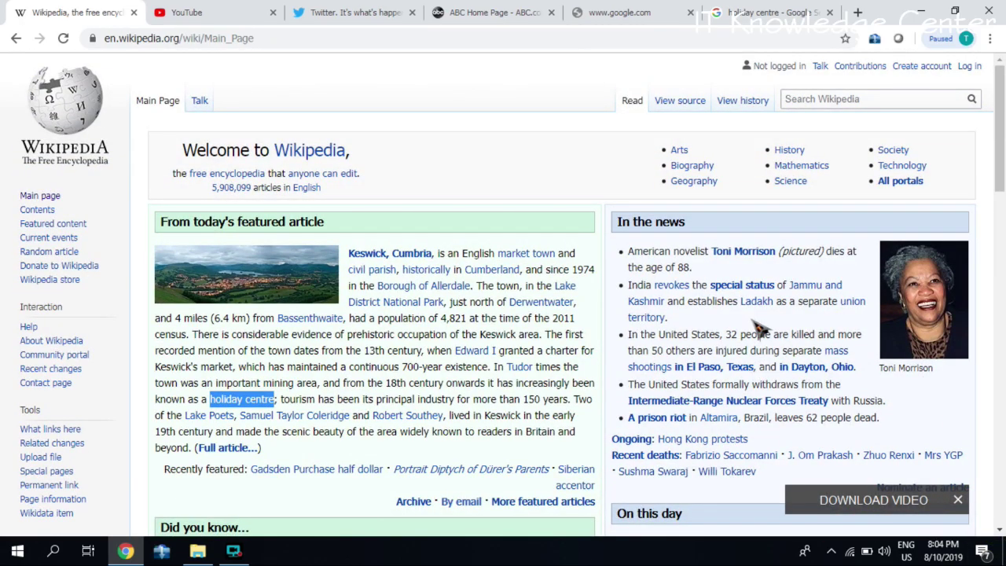
scroll(759, 329, down, 20)
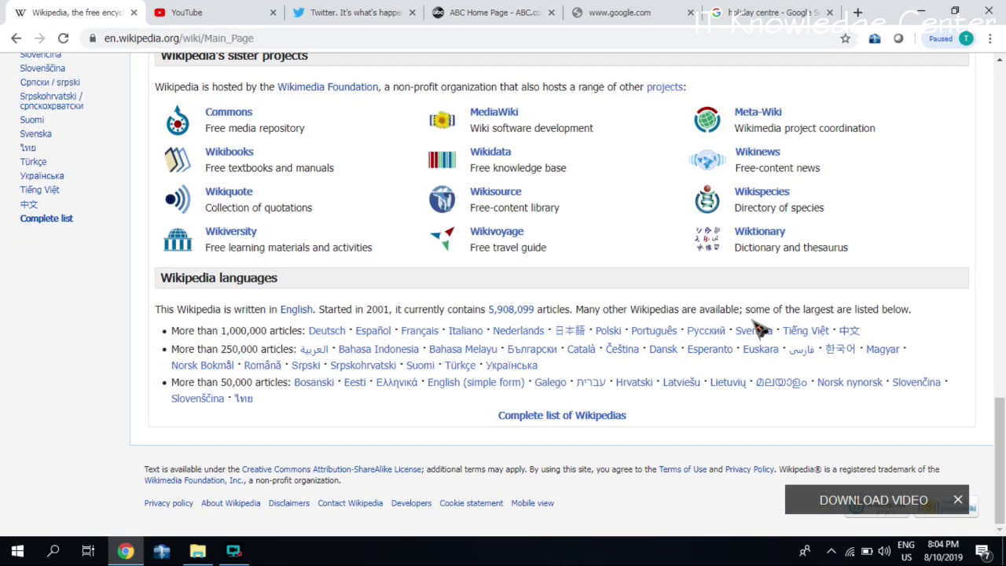
key(Home)
scroll(743, 348, down, 20)
scroll(746, 355, up, 20)
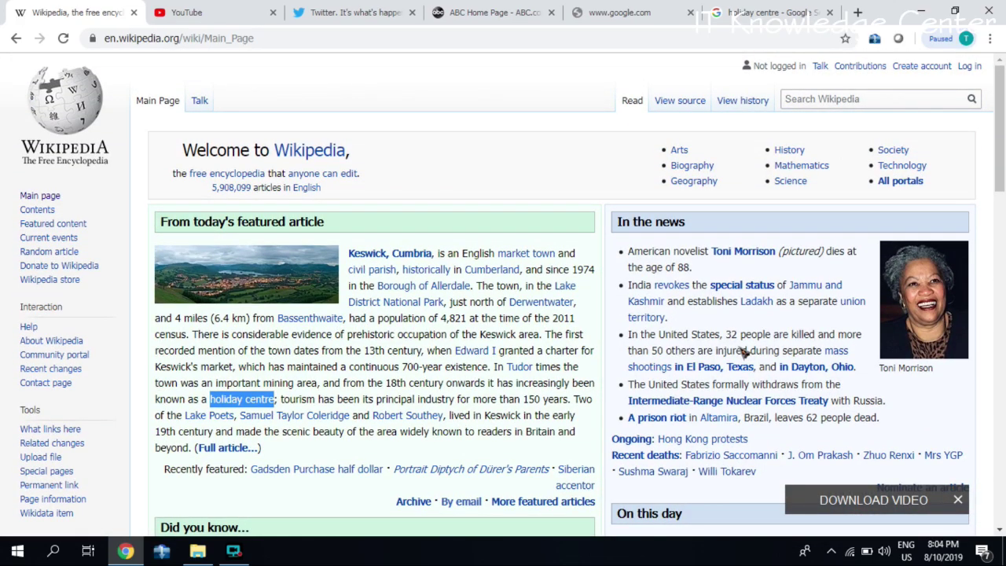
scroll(742, 353, down, 20)
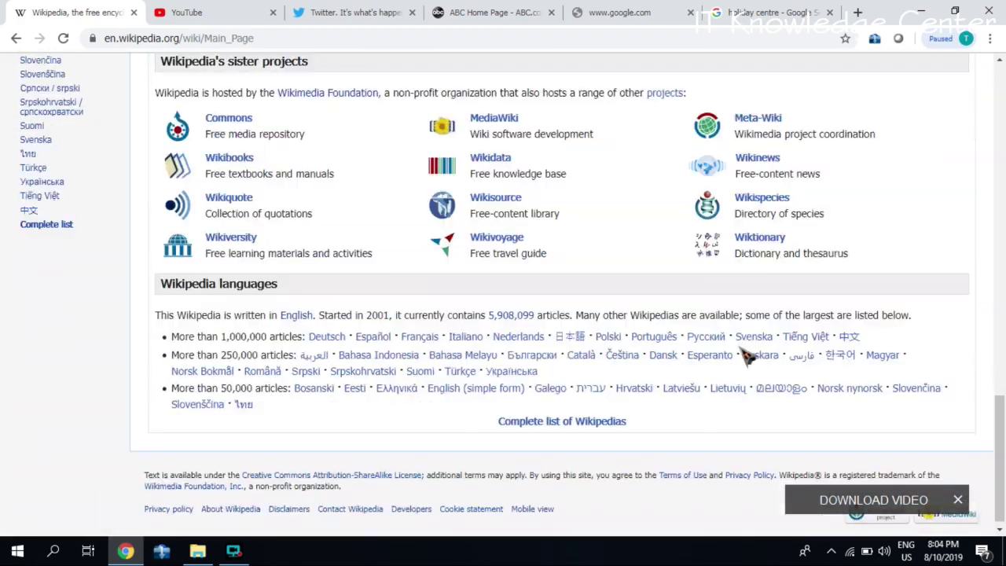
scroll(745, 356, up, 20)
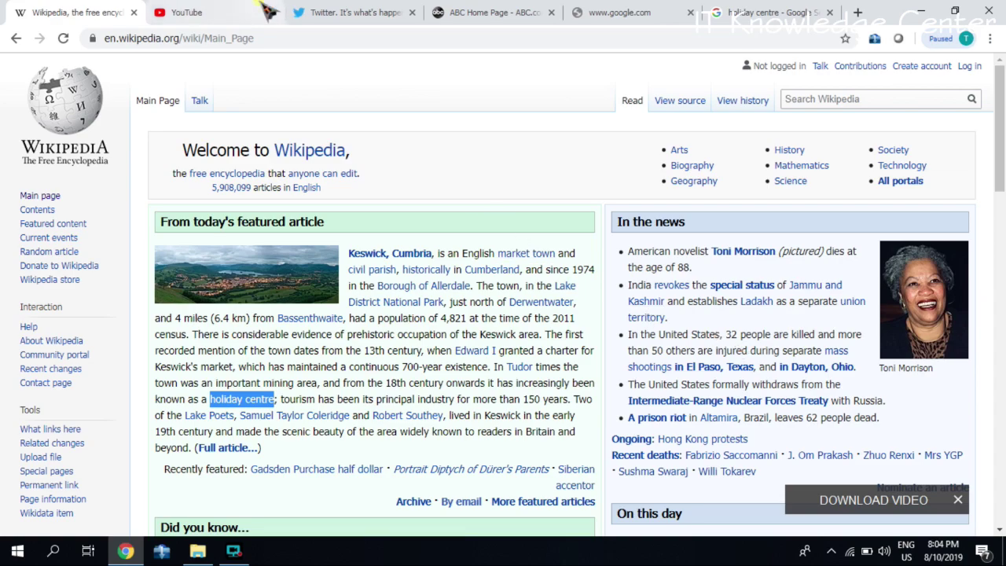
click(235, 12)
click(345, 12)
click(482, 11)
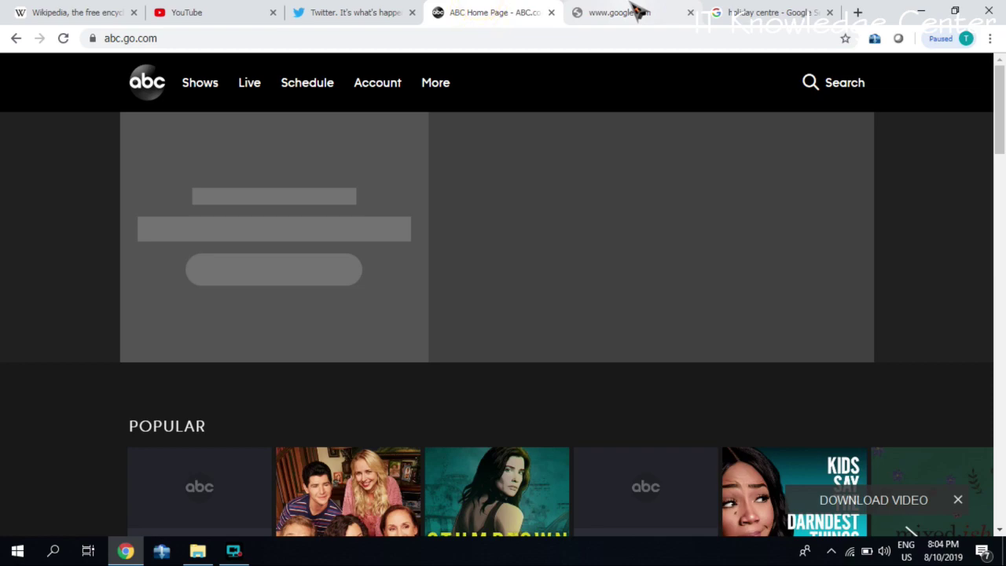
click(633, 11)
click(101, 11)
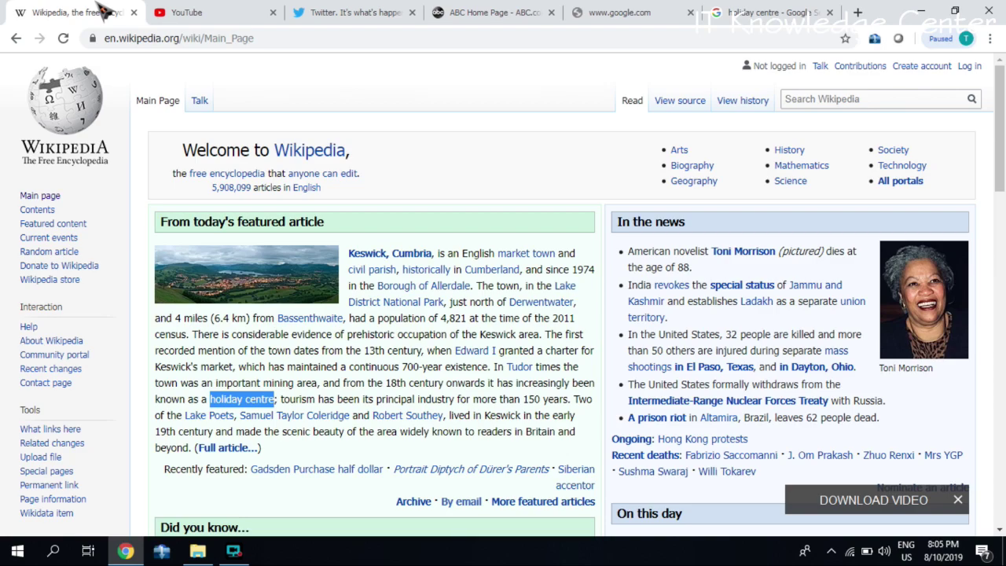
Cycle forward through all open tabs past Wikipedia and stop on the Twitter tab.
key(ctrl+Tab)
key(ctrl+Tab)
key(ctrl+Tab)
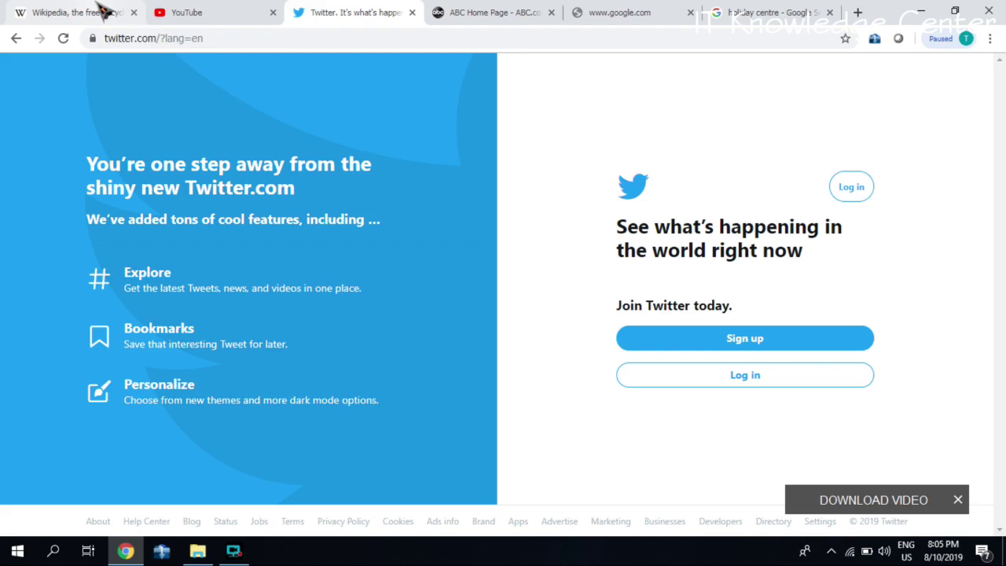
key(ctrl+Tab)
key(ctrl+Tab)
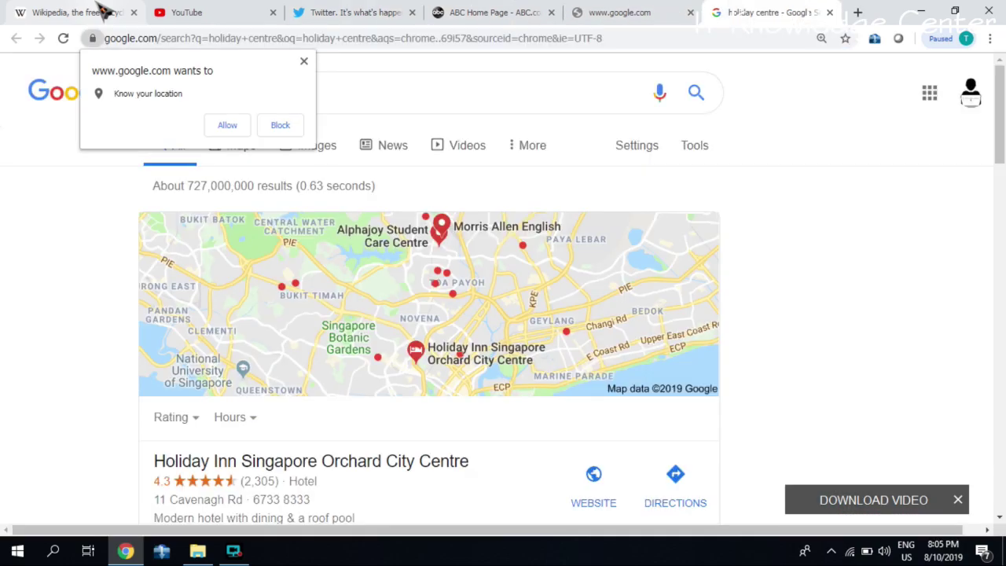
key(ctrl+Tab)
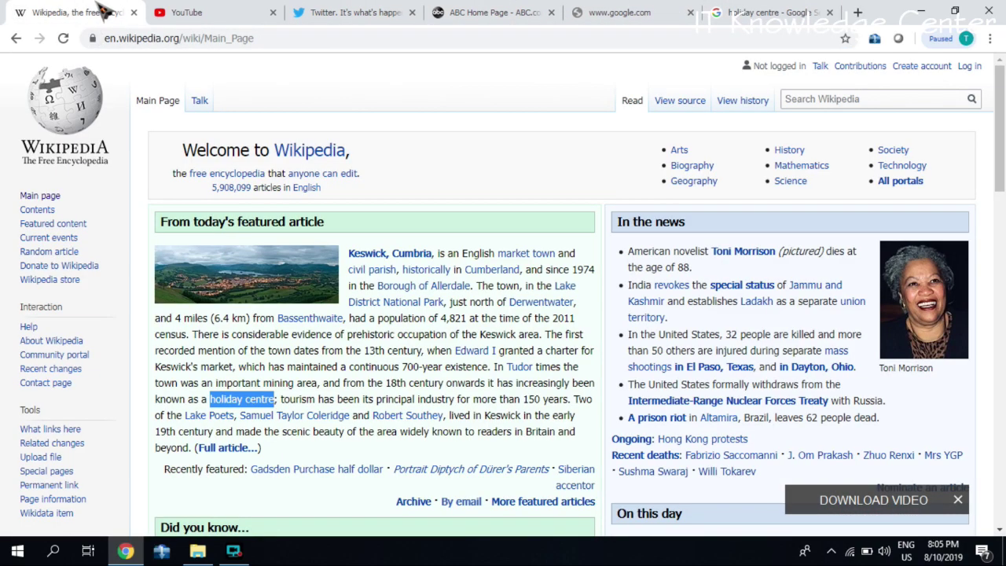
key(ctrl+Tab)
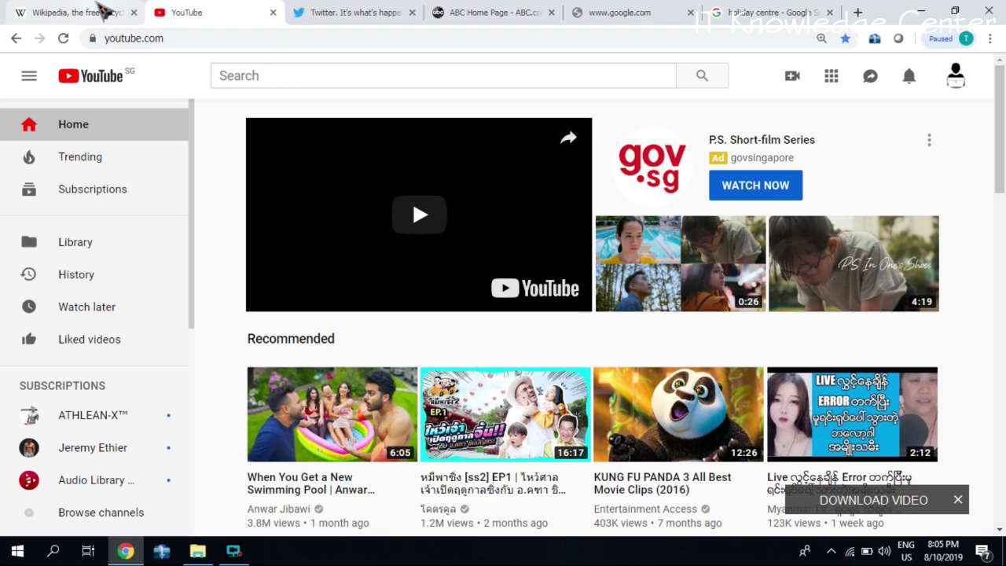
key(ctrl+Tab)
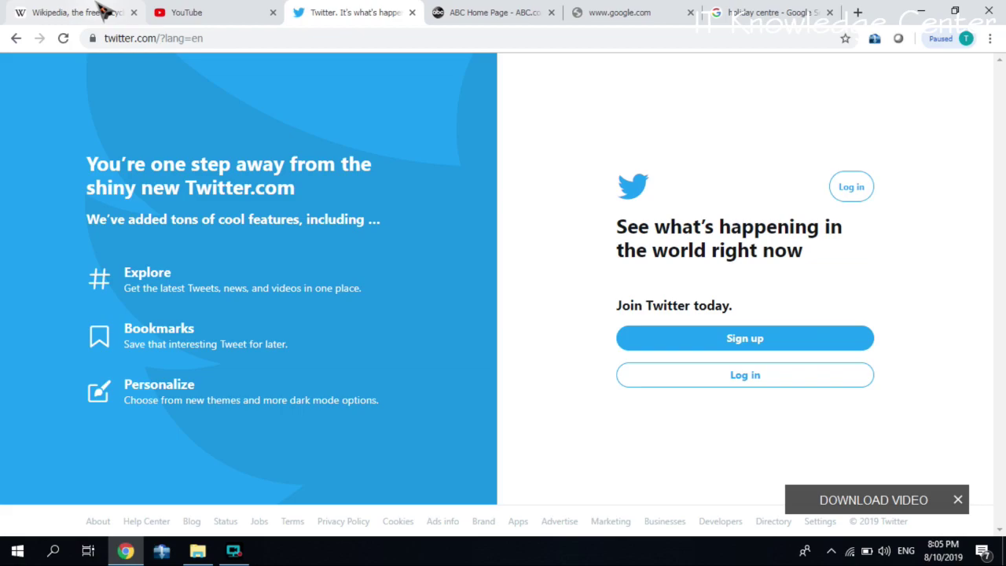
Cycle backward from Twitter to Wikipedia, forward to the ABC tab, and backward again to Wikipedia.
key(ctrl+shift+Tab)
key(ctrl+shift+Tab)
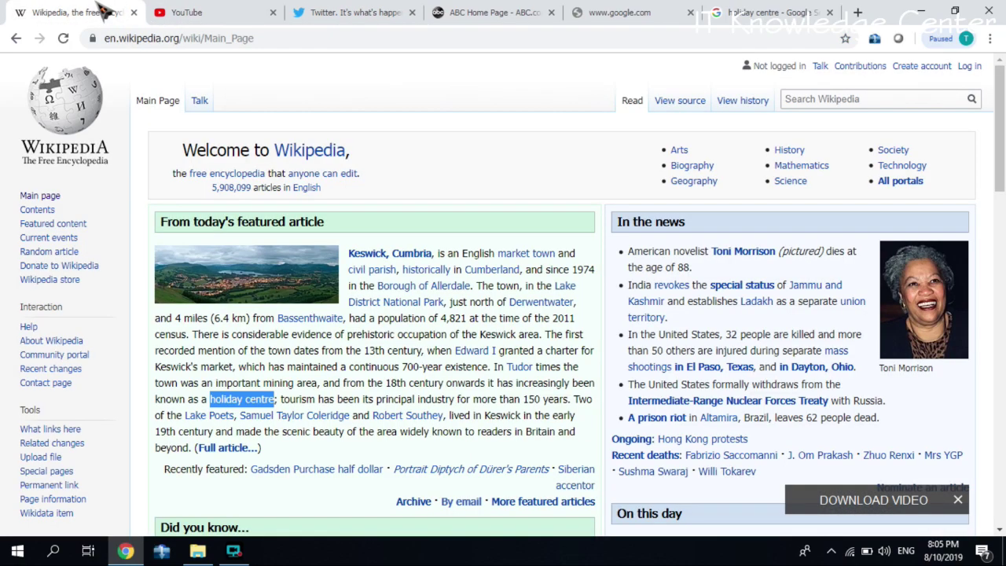
key(ctrl+Tab)
key(ctrl+Tab)
key(ctrl+Tab)
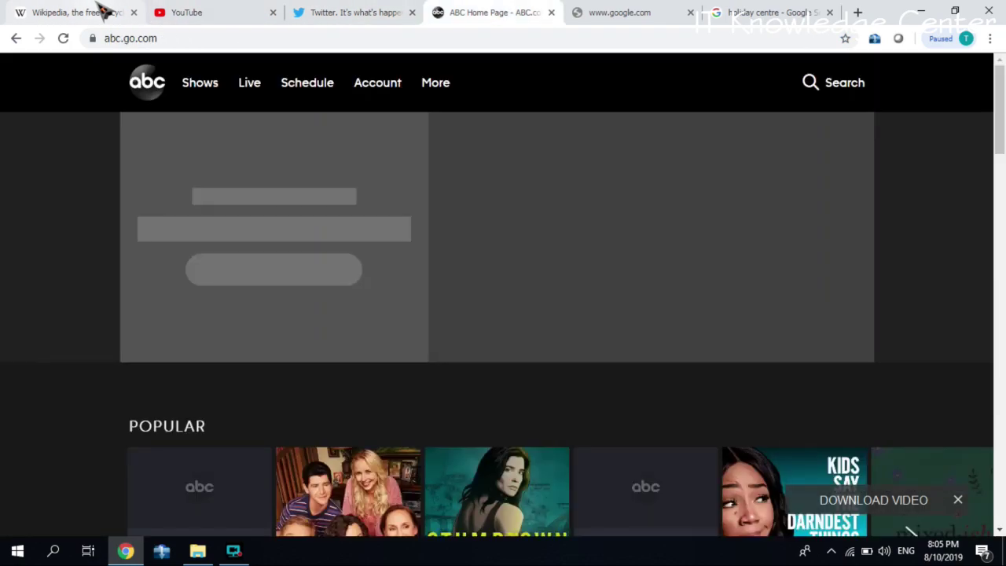
key(ctrl+shift+Tab)
key(ctrl+shift+Tab)
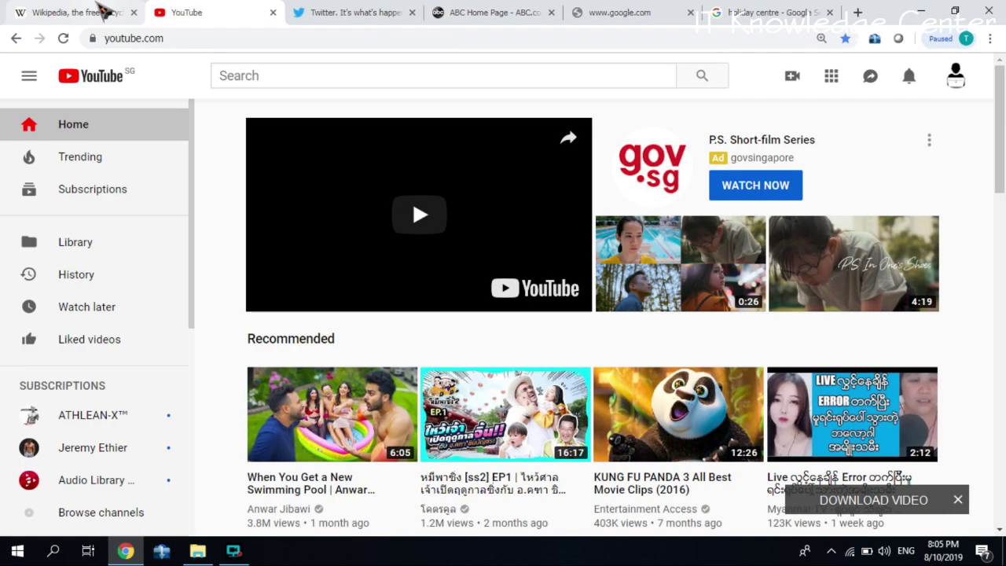
key(ctrl+shift+Tab)
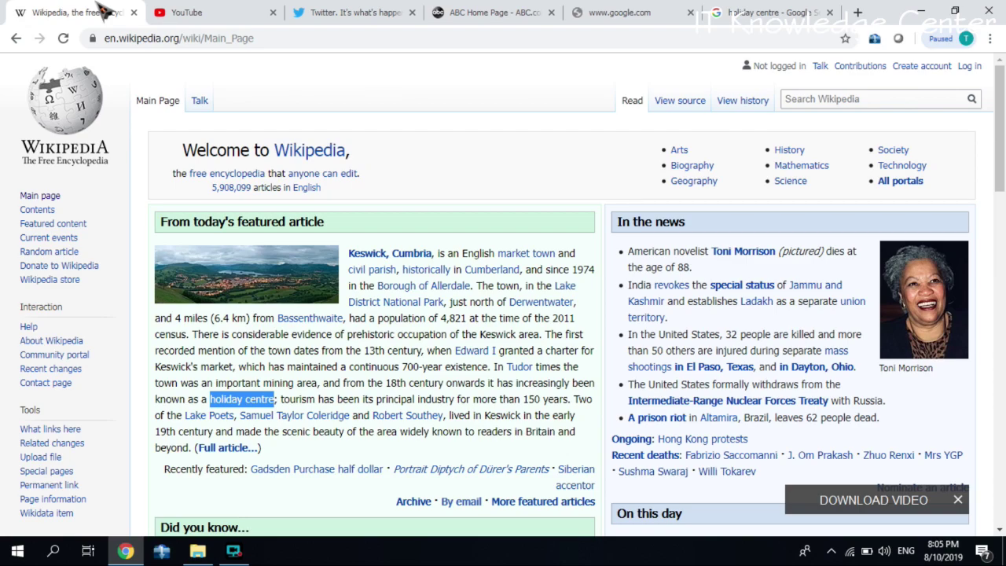
Open the browsing history, select the ABC Home Page, YouTube and IT Knowledge Center entries, and close the history without deleting them.
key(ctrl+h)
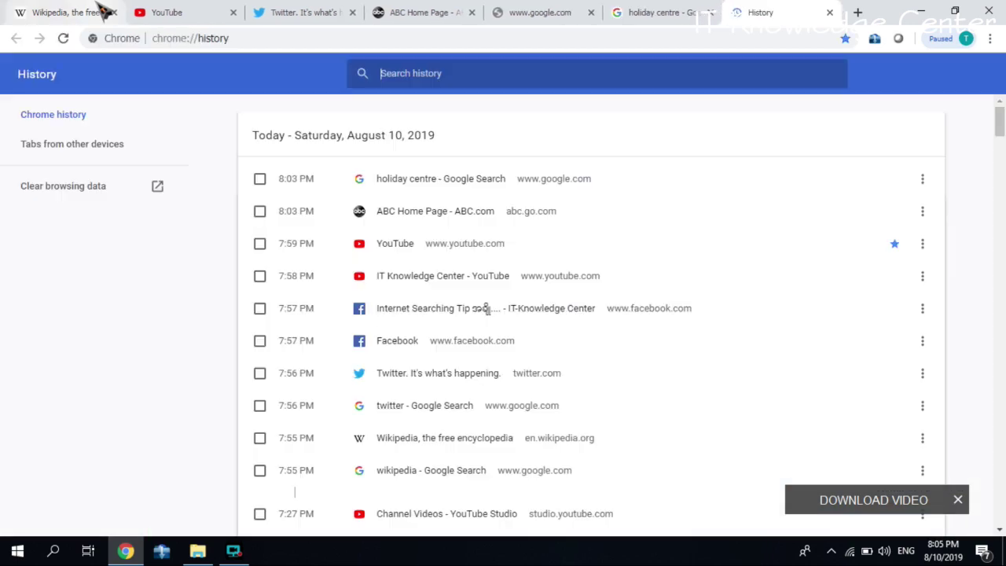
click(260, 276)
click(260, 244)
click(260, 211)
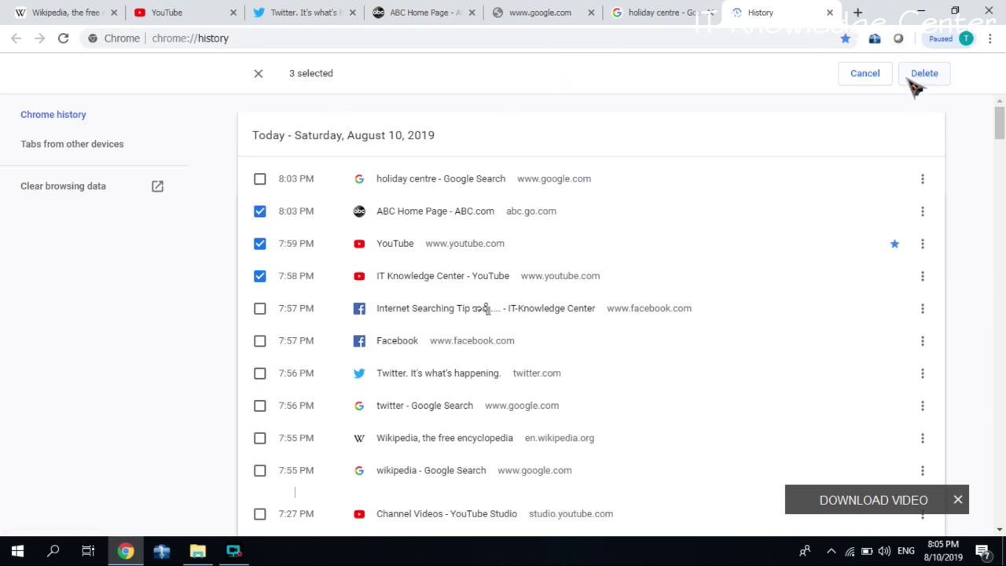
click(830, 13)
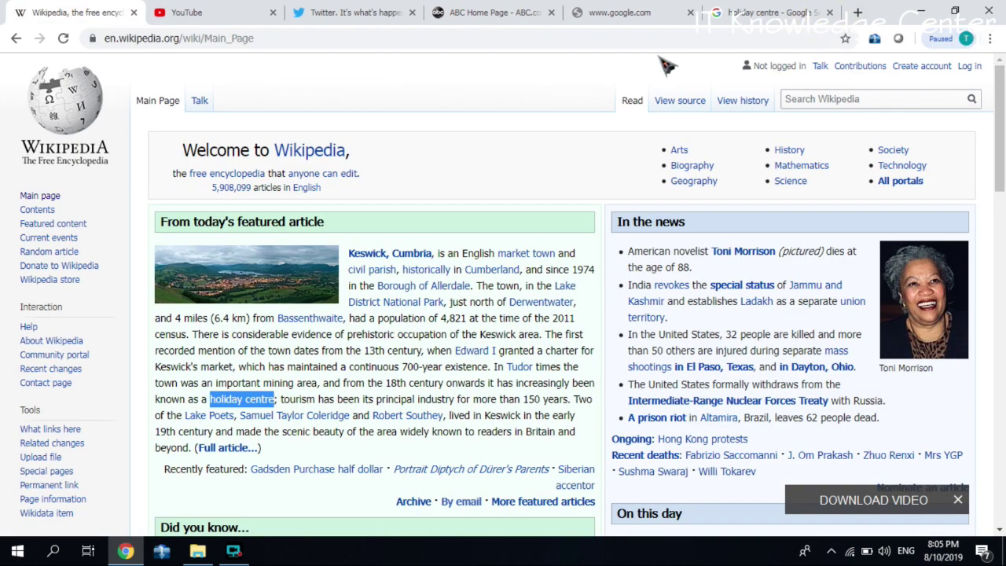
Open the browser's Downloads page from the "holiday centre" search results tab and look over the listed files.
click(790, 13)
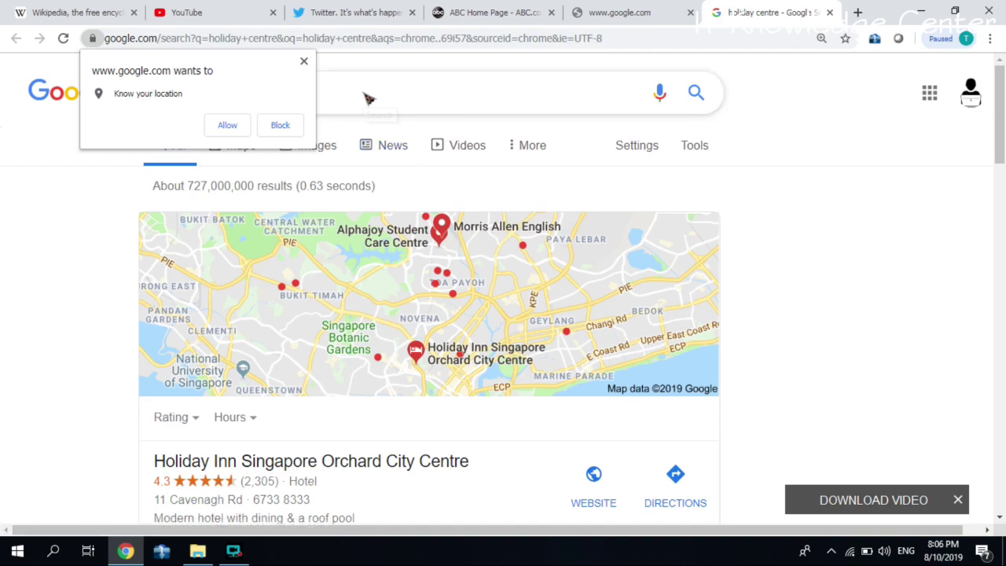
key(ctrl+j)
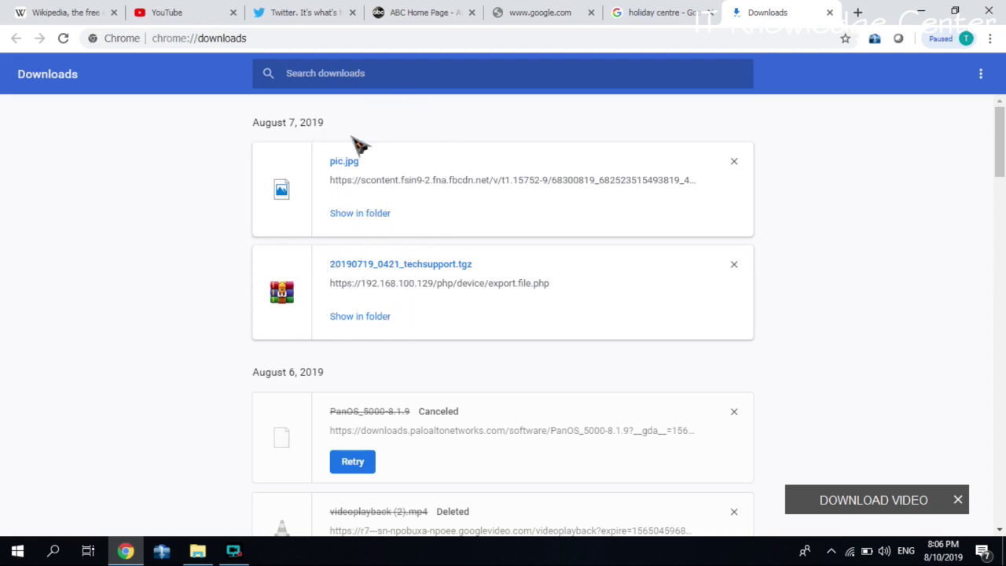
scroll(386, 277, down, 2)
scroll(386, 278, up, 2)
Bookmark the ABC home page in the Bookmarks bar folder and check the saved bookmark's details.
click(440, 12)
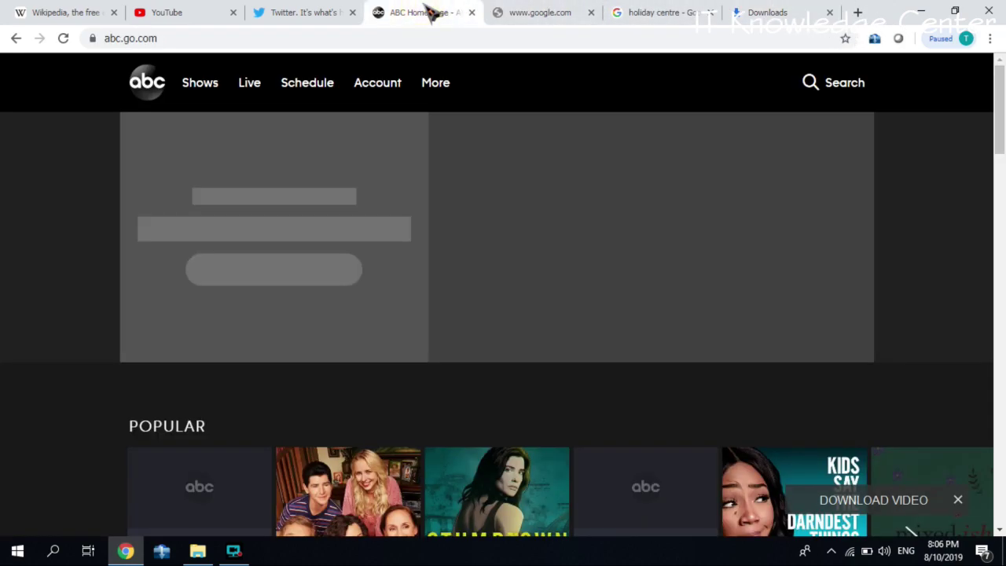
key(ctrl+d)
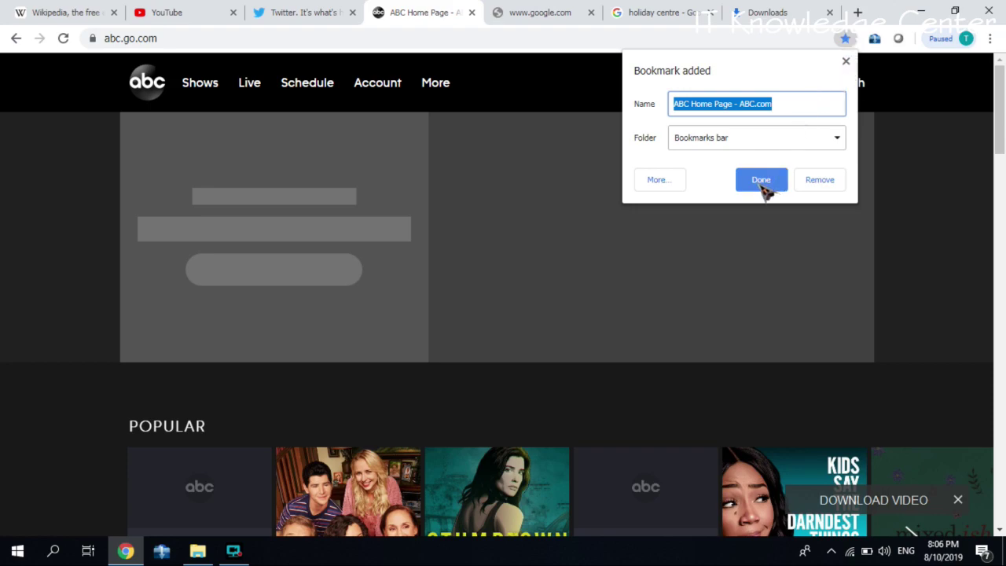
click(845, 61)
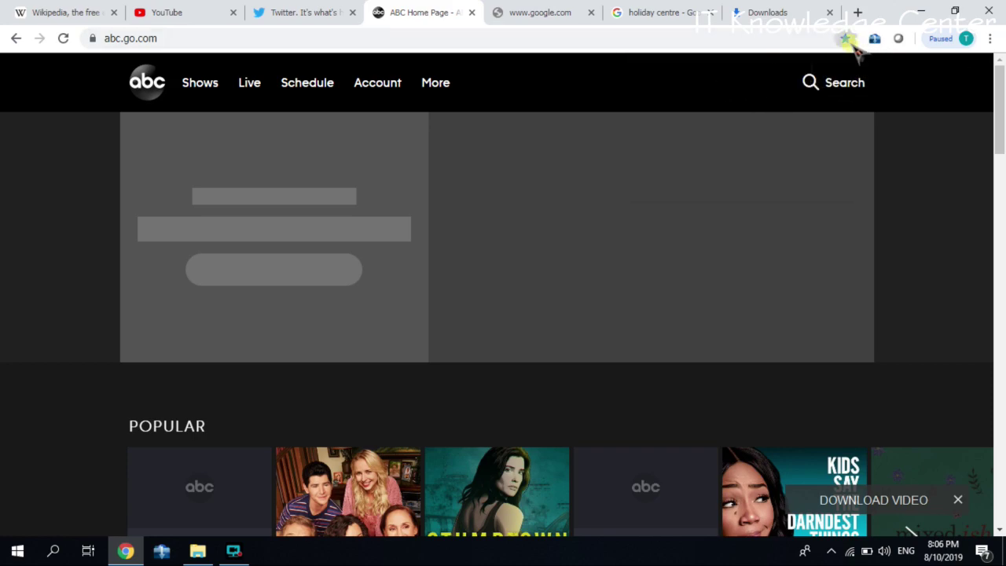
click(846, 38)
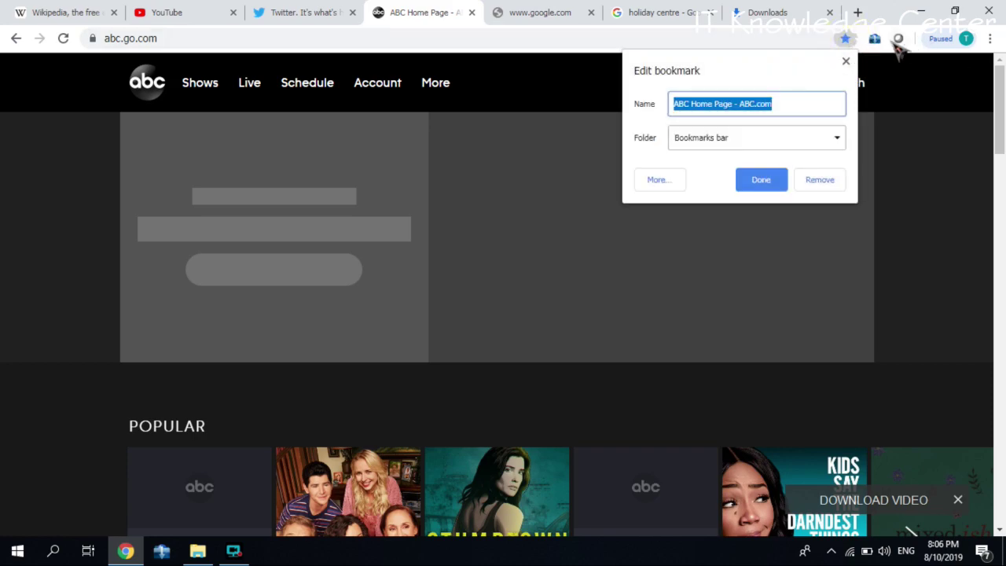
click(723, 40)
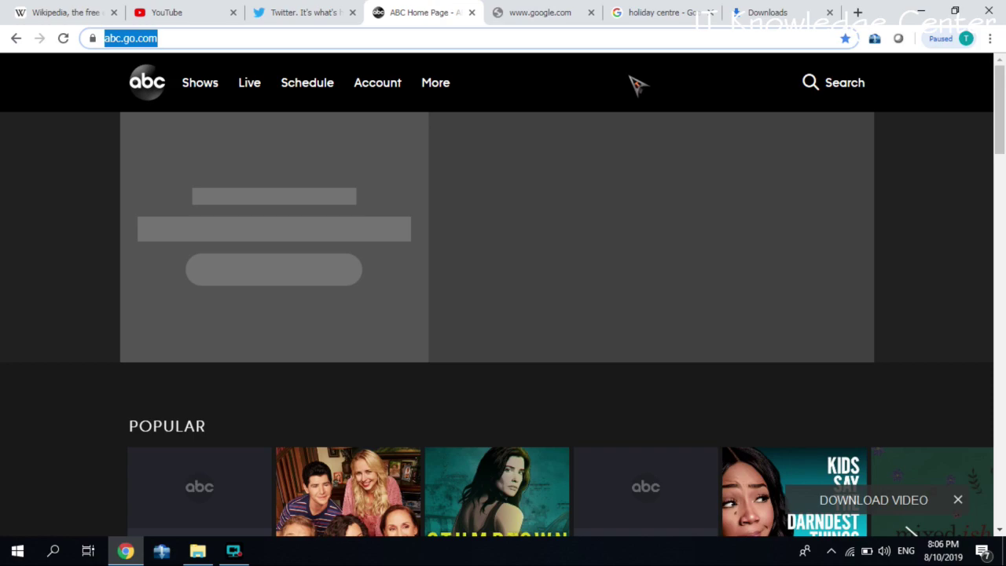
Show and hide the bookmarks bar repeatedly on the ABC page, leaving it hidden.
key(ctrl+shift+b)
key(ctrl+shift+b)
key(ctrl+shift+b)
key(ctrl+shift+b)
key(ctrl+shift+b)
key(ctrl+shift+b)
key(ctrl+shift+b)
key(ctrl+shift+b)
key(ctrl+shift+b)
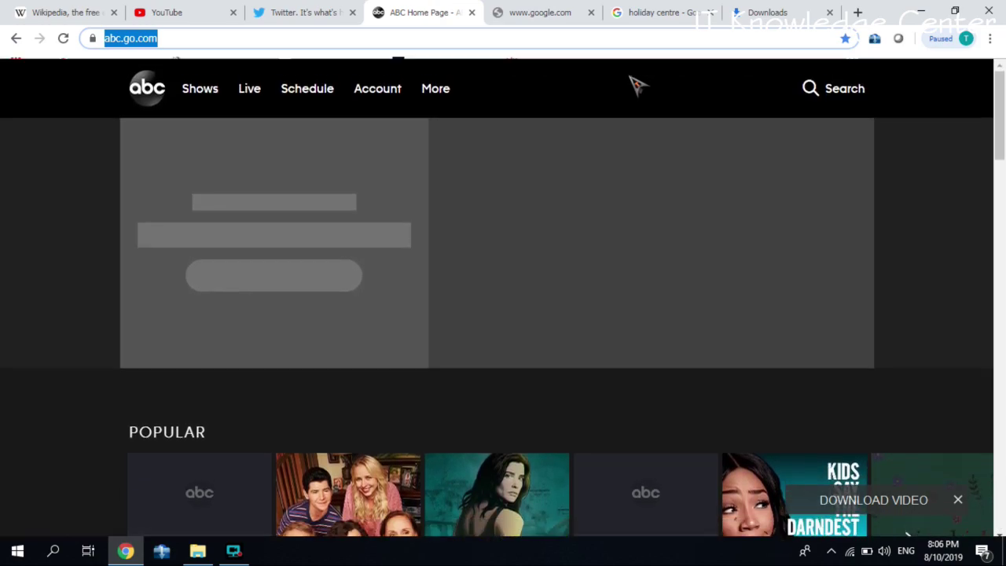
key(ctrl+shift+b)
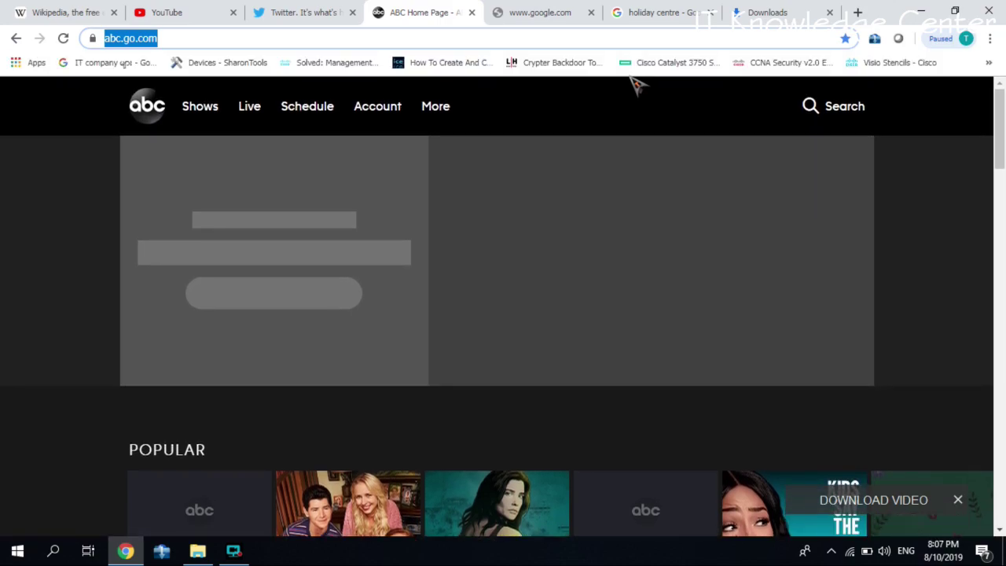
key(ctrl+shift+b)
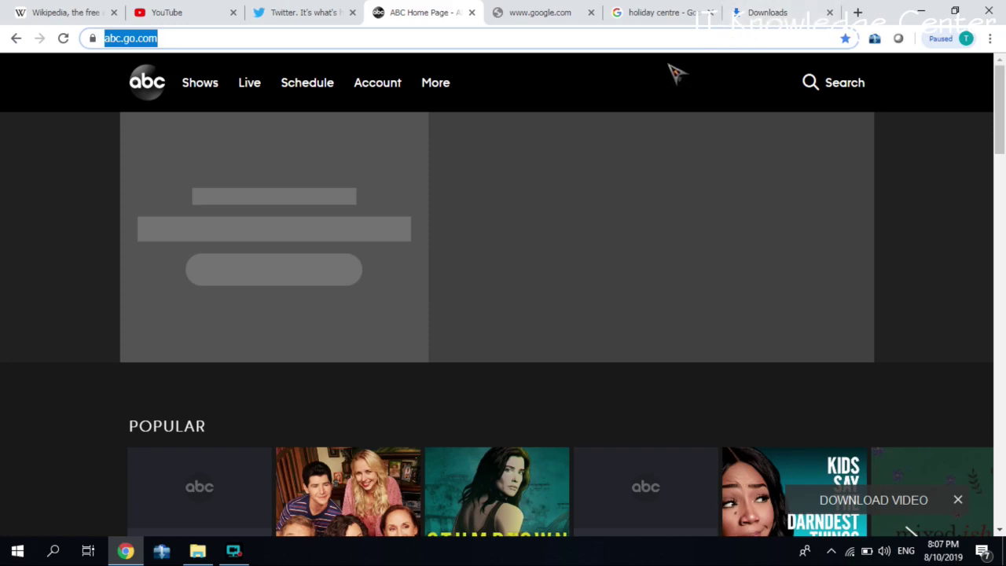
Open and close a new tab, and open and close a separate browser window.
key(ctrl+t)
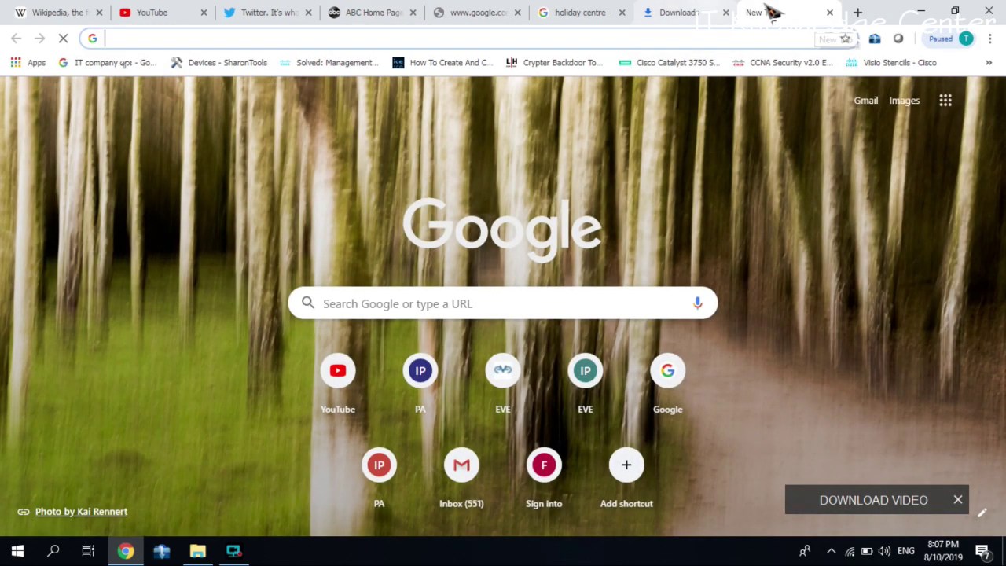
click(830, 13)
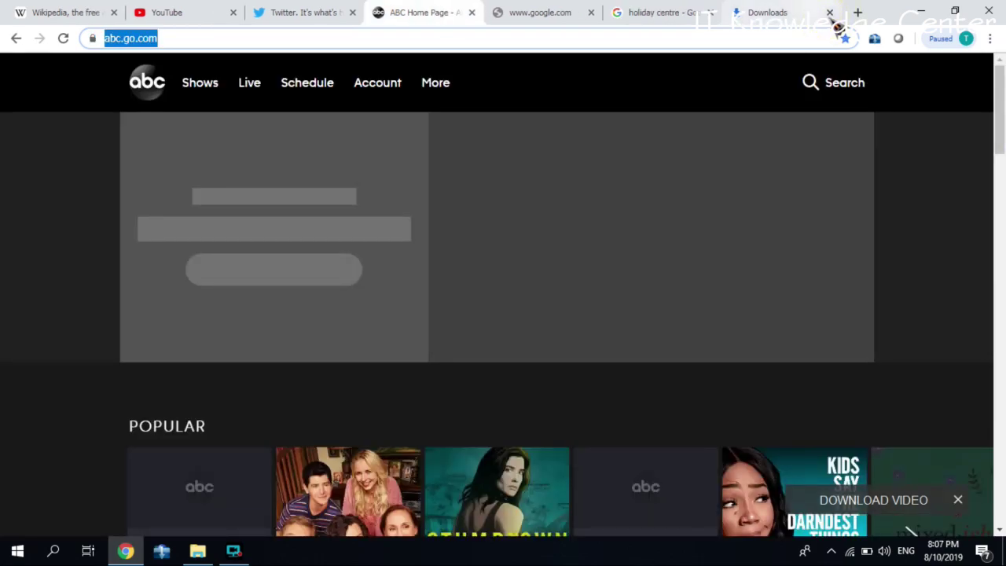
key(ctrl+n)
drag(547, 14, 553, 94)
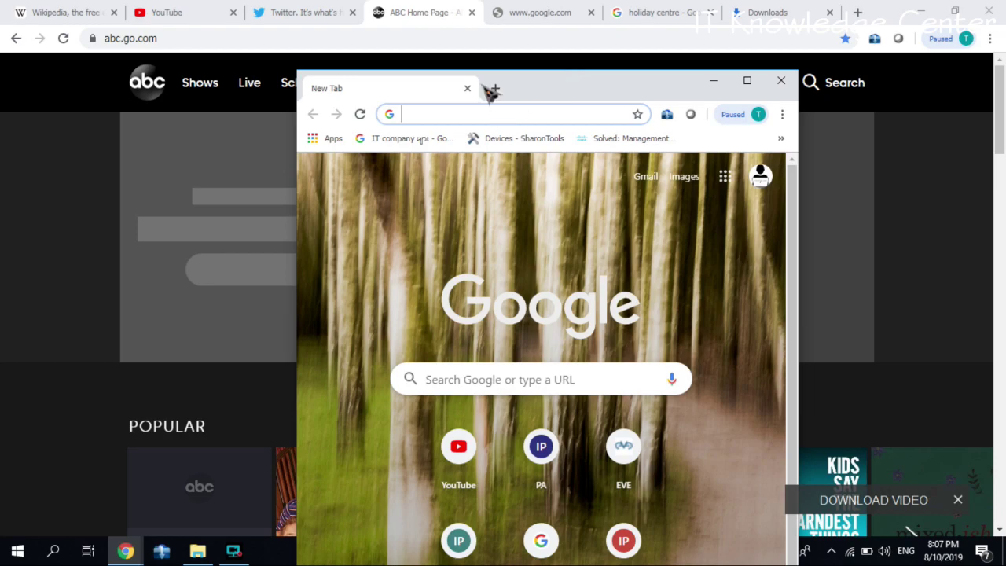
click(782, 83)
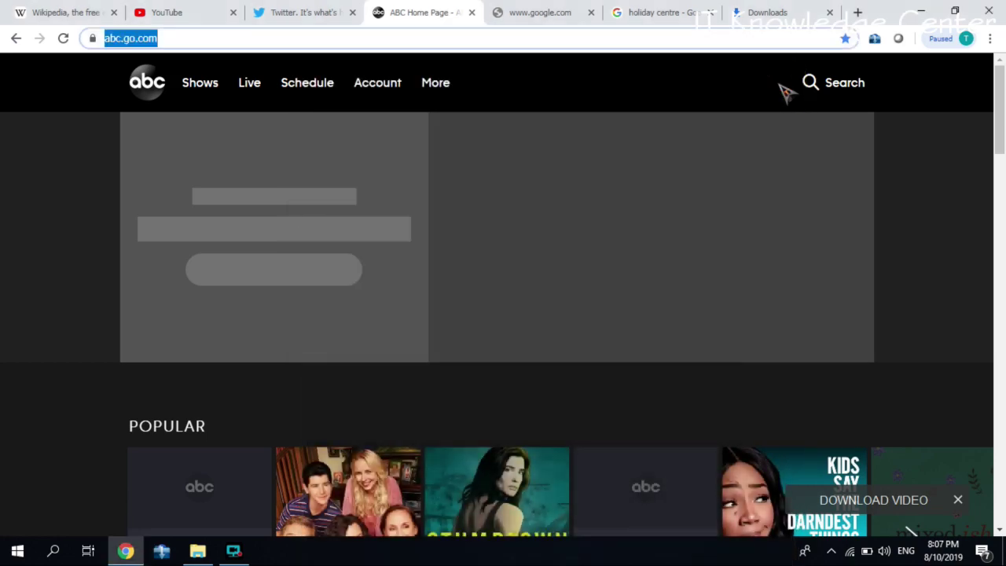
Open an incognito window, look over its privacy notice, and close it after adding a second tab.
key(ctrl+shift+n)
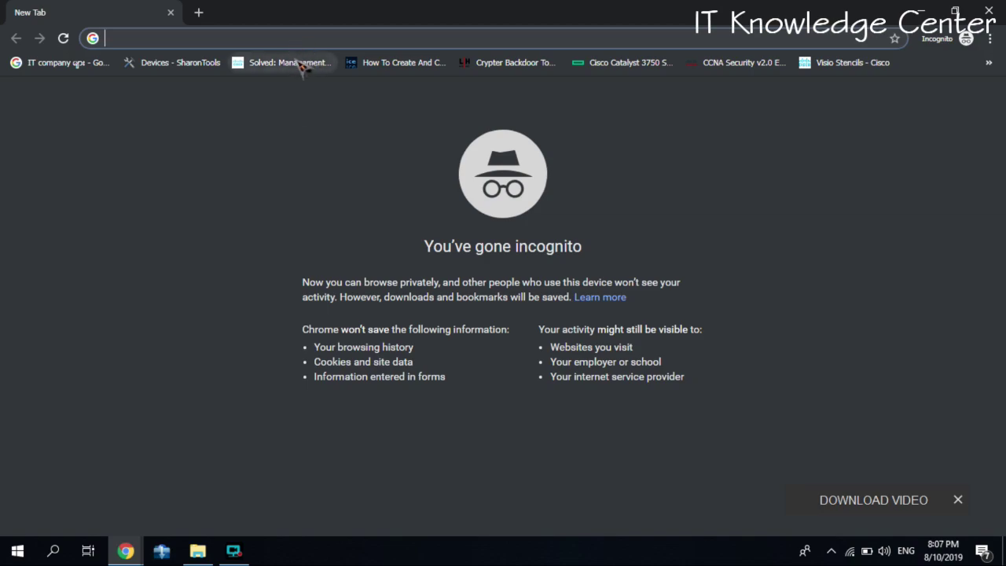
drag(314, 347, 337, 370)
mouse_move(348, 330)
mouse_down()
mouse_move(341, 353)
mouse_move(368, 330)
mouse_up()
click(238, 38)
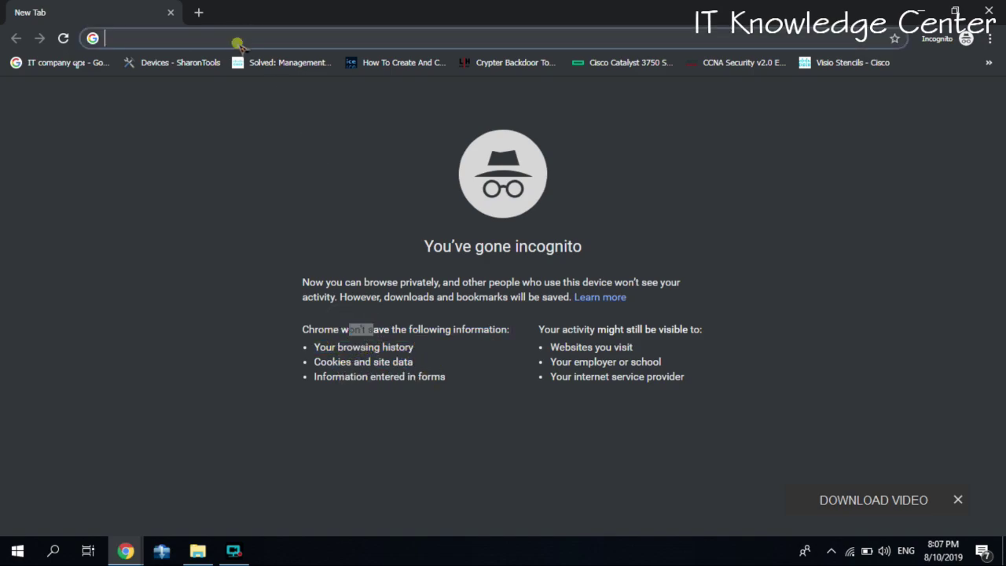
click(250, 119)
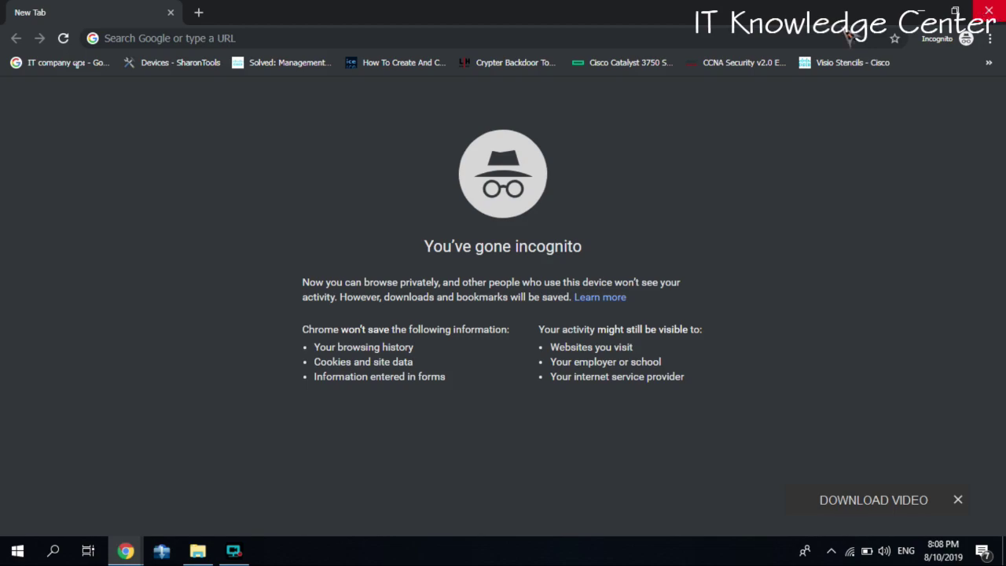
click(198, 13)
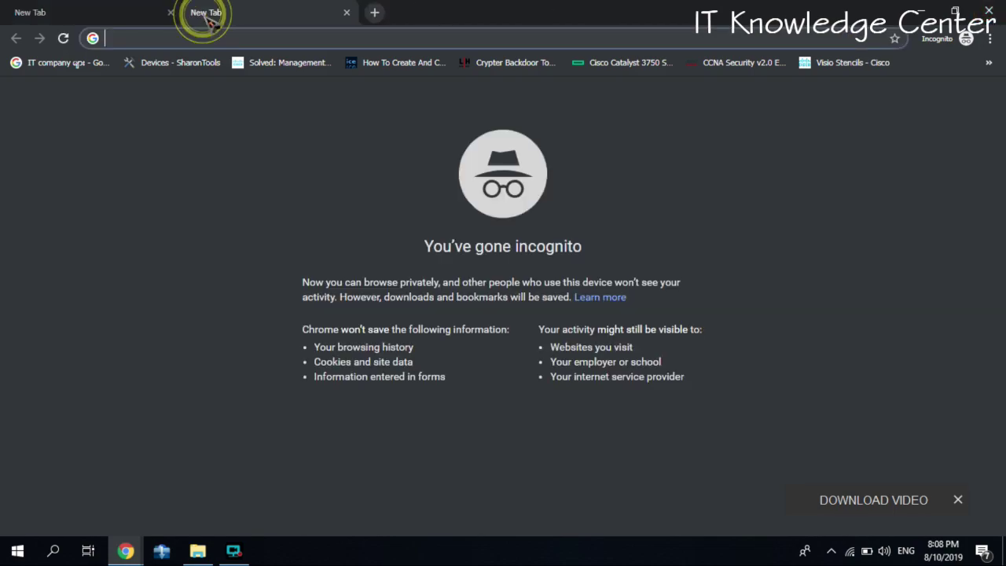
click(989, 11)
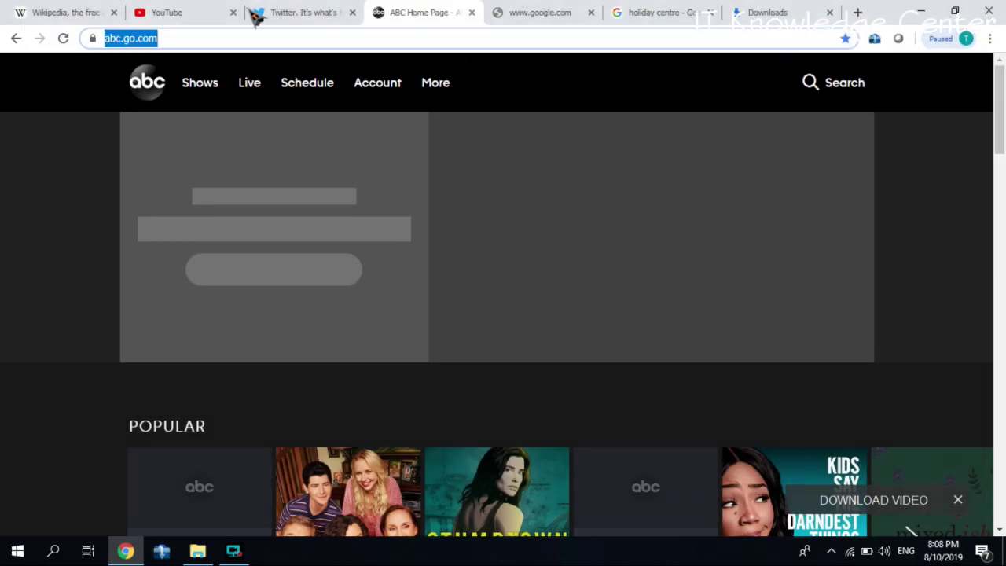
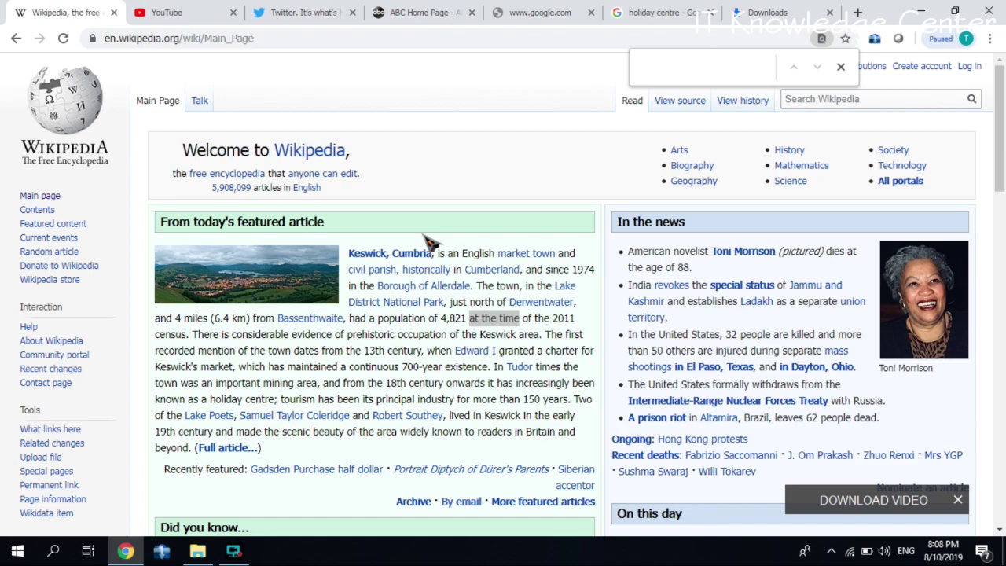
Clear the mistyped text from the find field on the Wikipedia page and set the keyboard layout to English (United States) US keyboard.
text(gso)
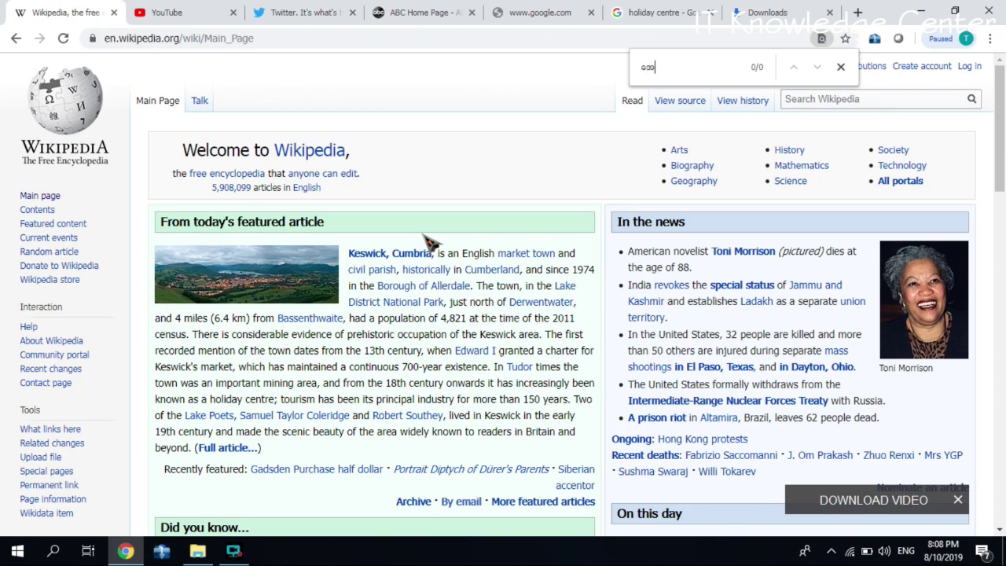
key(BackSpace)
key(BackSpace)
key(BackSpace)
text(g)
key(BackSpace)
key(alt+shift)
text(e)
key(BackSpace)
key(super)
key(super+space)
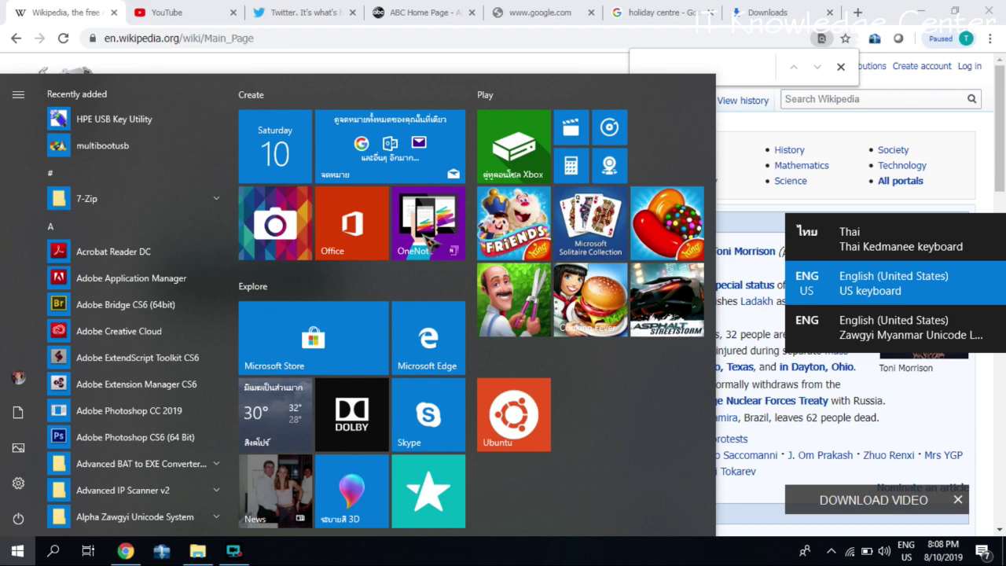
Find the phrase "at the time" on the Wikipedia main page and look at its place in the featured article.
click(716, 62)
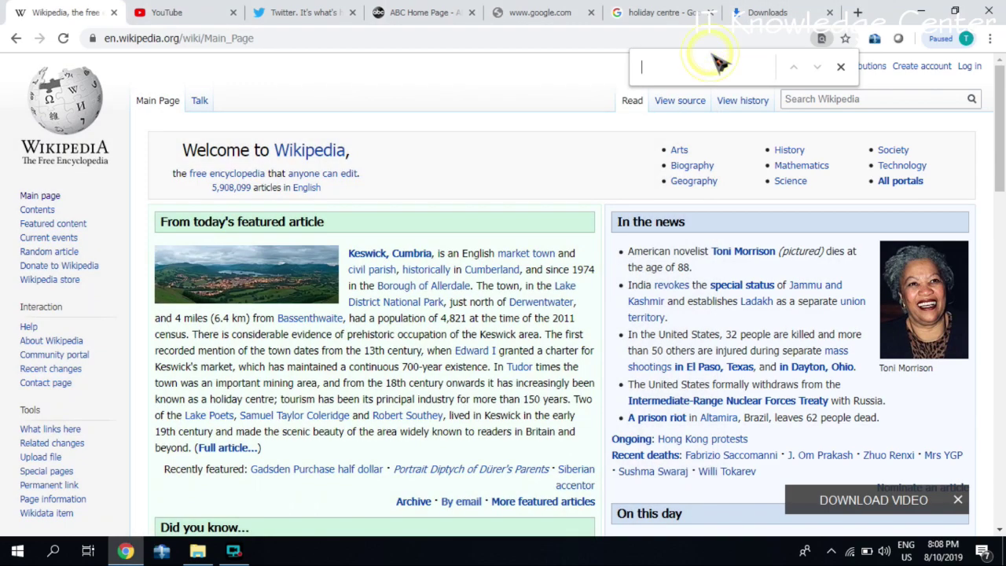
text(at the time)
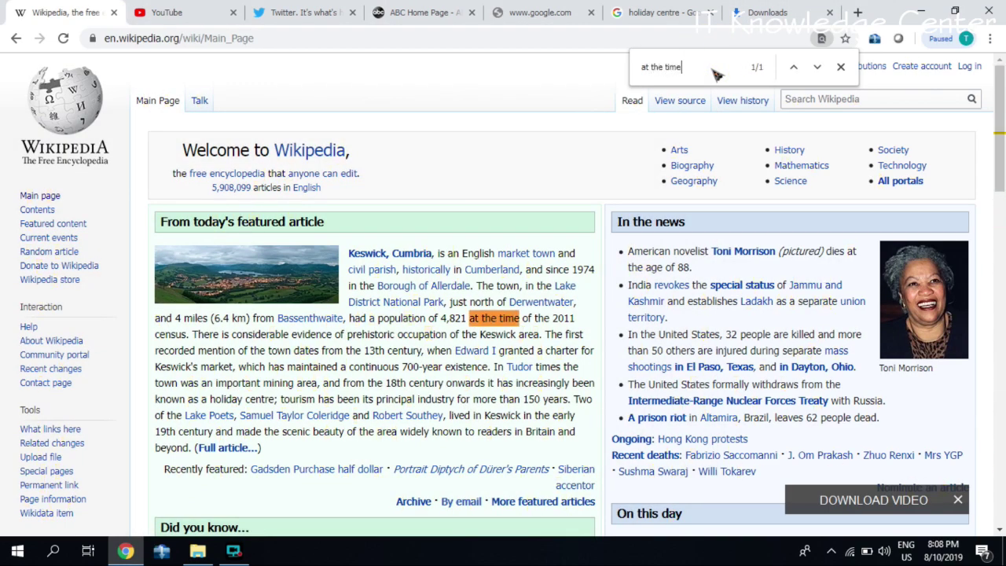
scroll(464, 353, down, 3)
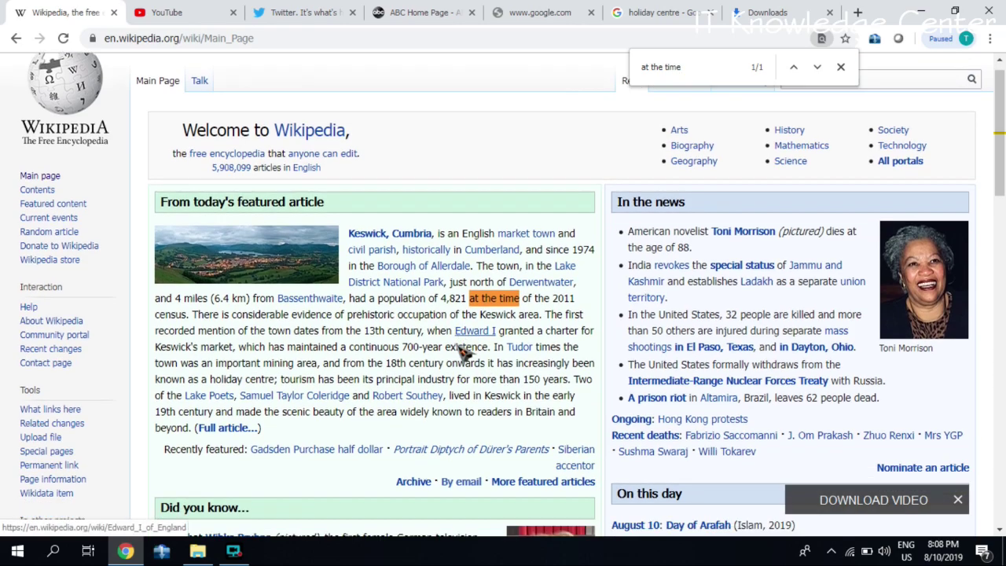
scroll(461, 353, up, 2)
scroll(550, 236, down, 1)
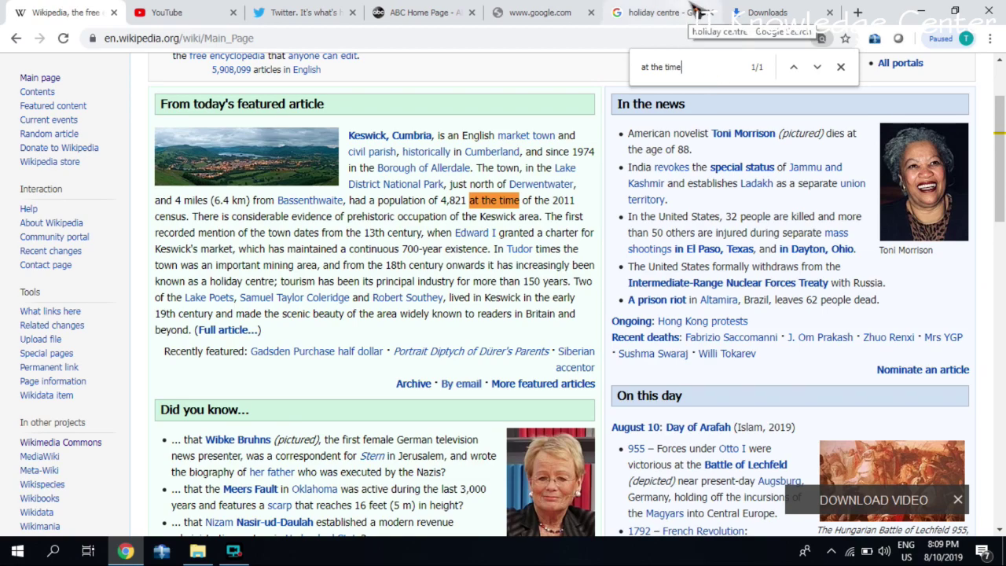
Switch to the "holiday centre" results by way of Downloads and review the shortcuts listed beside the browser's main commands.
click(765, 12)
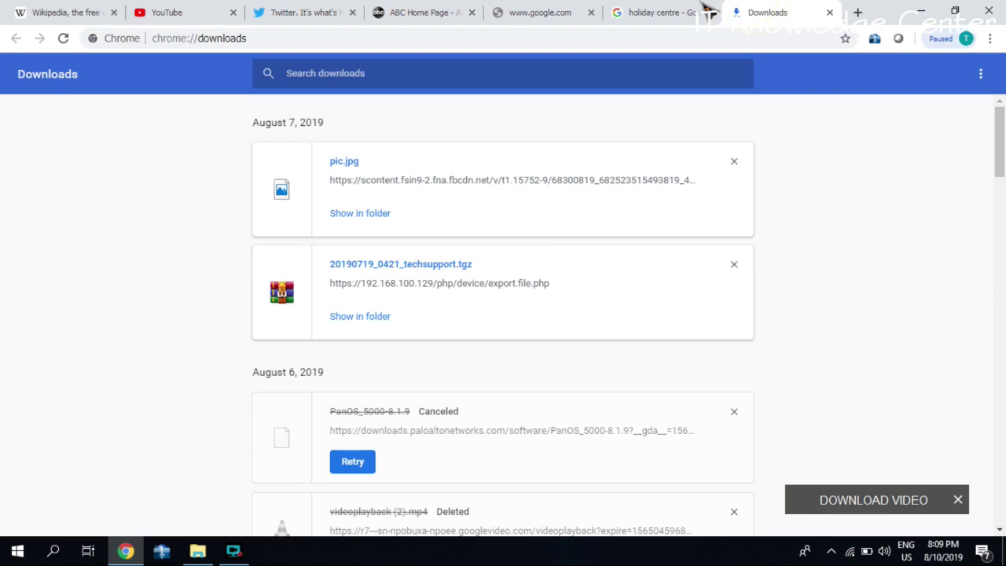
click(678, 11)
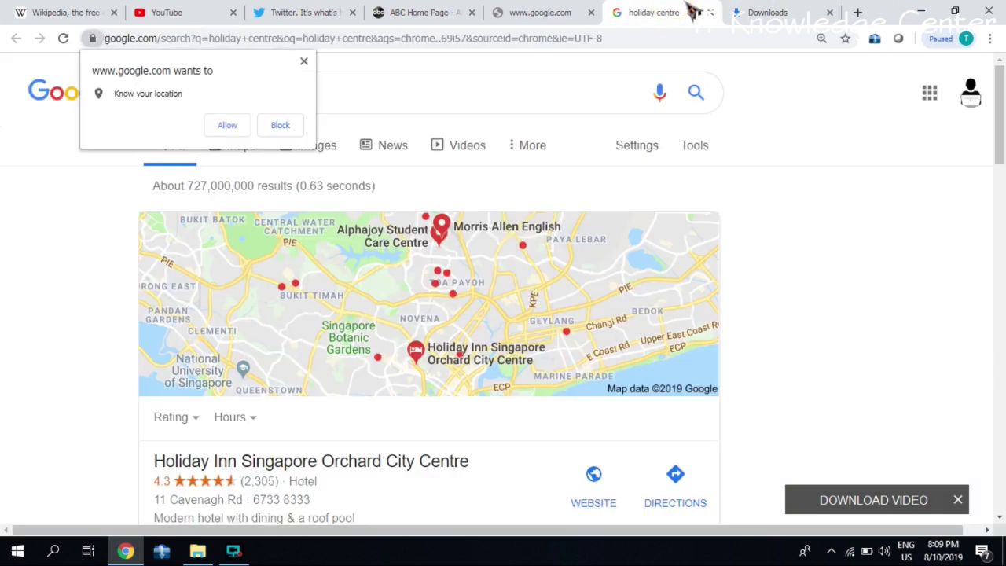
click(989, 38)
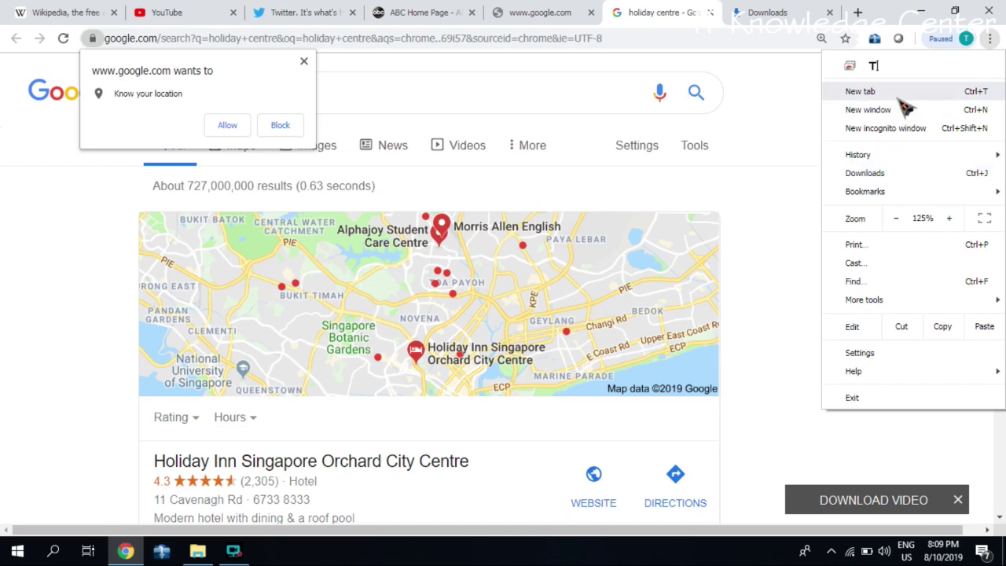
mouse_move(915, 157)
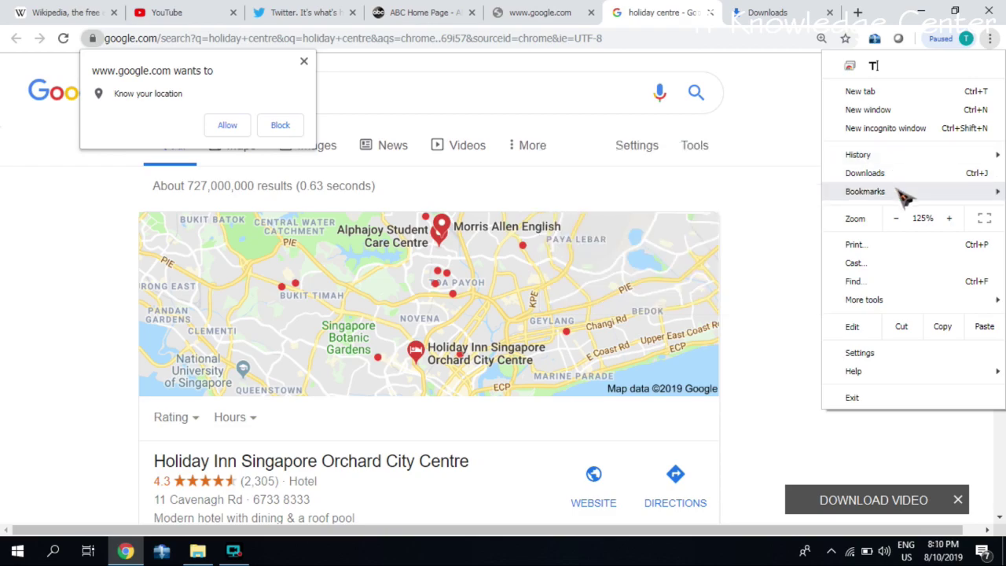
mouse_move(905, 198)
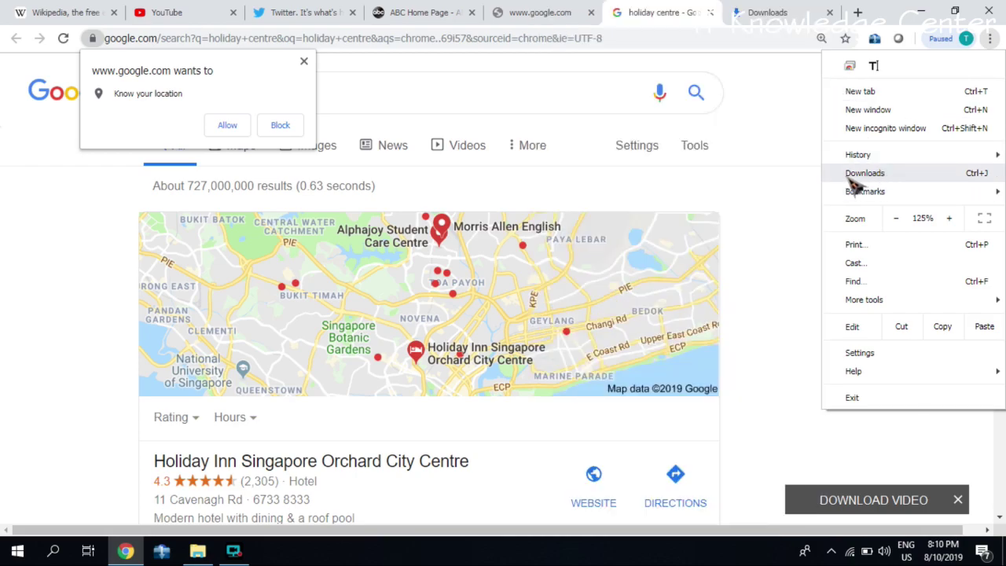
mouse_move(865, 155)
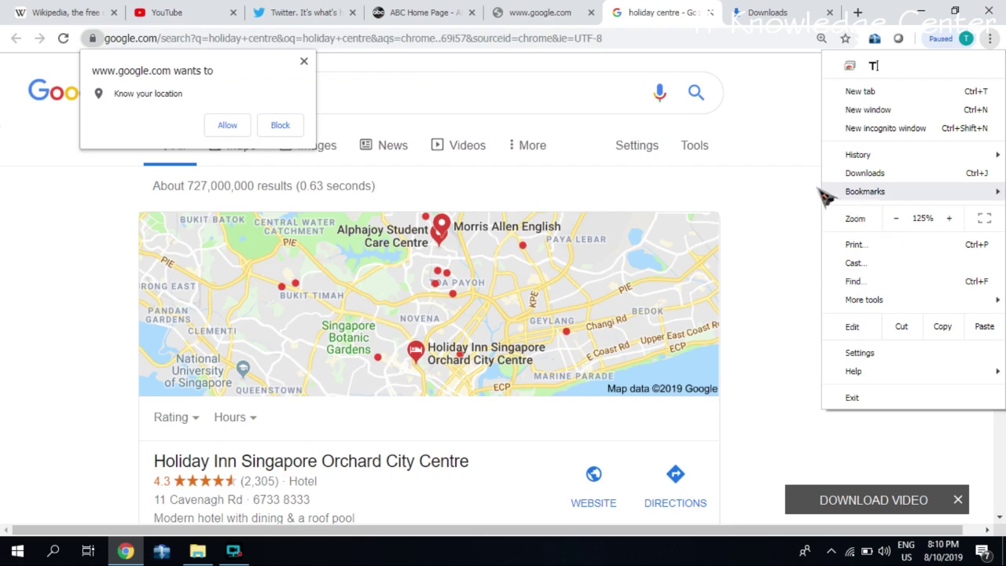
click(769, 146)
Launch Notepad from the Windows Run dialog with the command notepad.
key(super+r)
text(no)
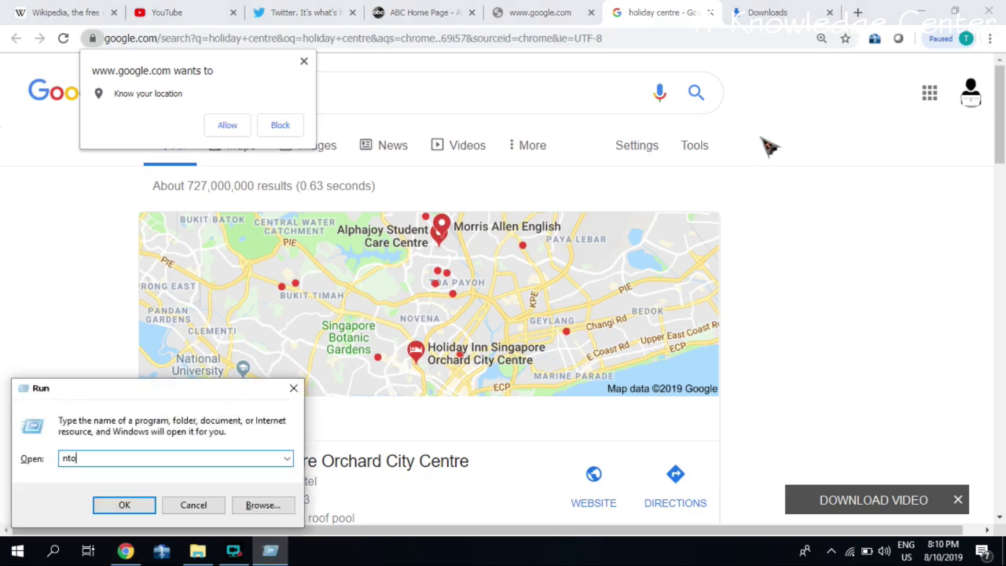
text(tepad)
key(Return)
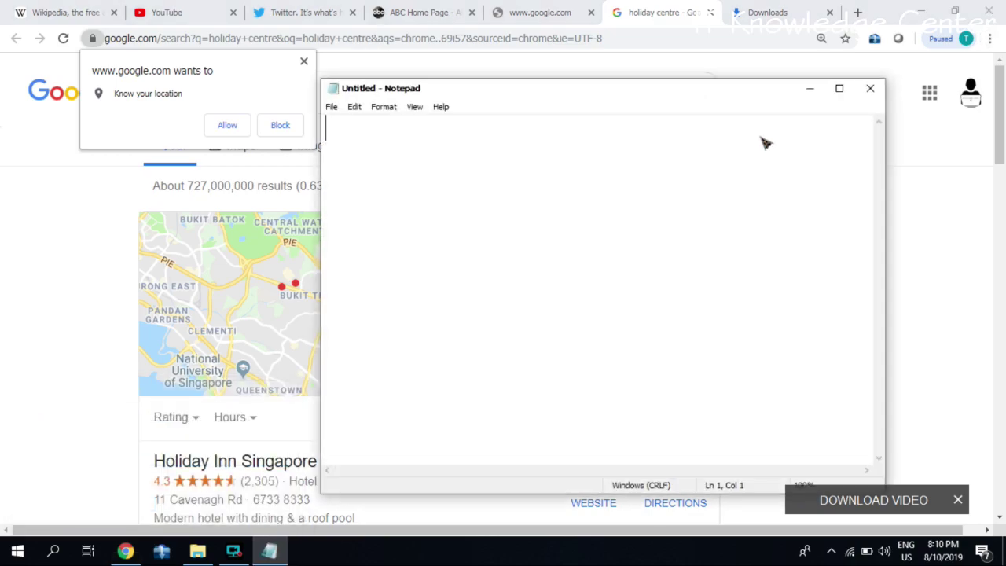
Write "Fath will move mountains" on the first line of the empty Notepad document.
text(Fath will )
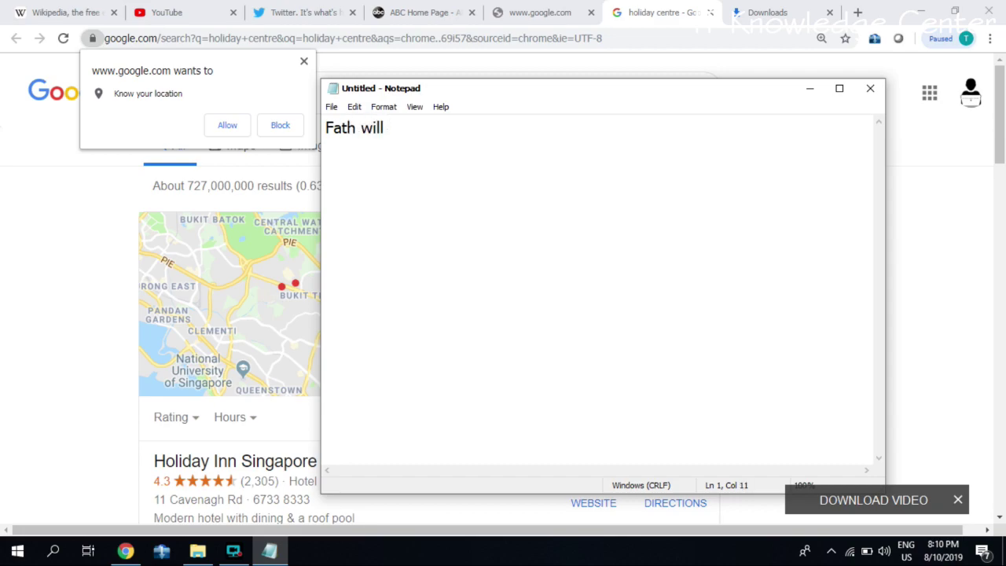
text(move moun)
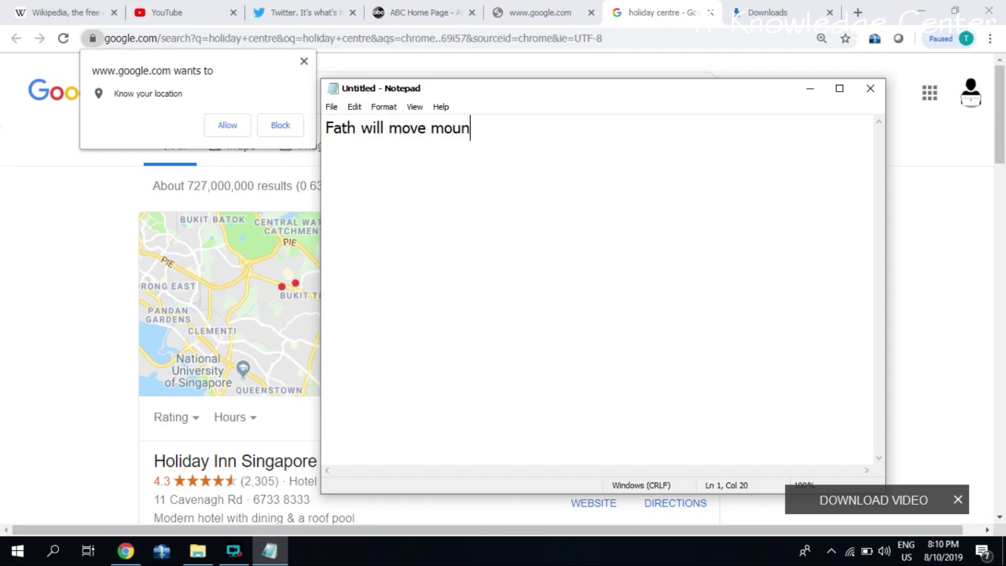
text(tains.)
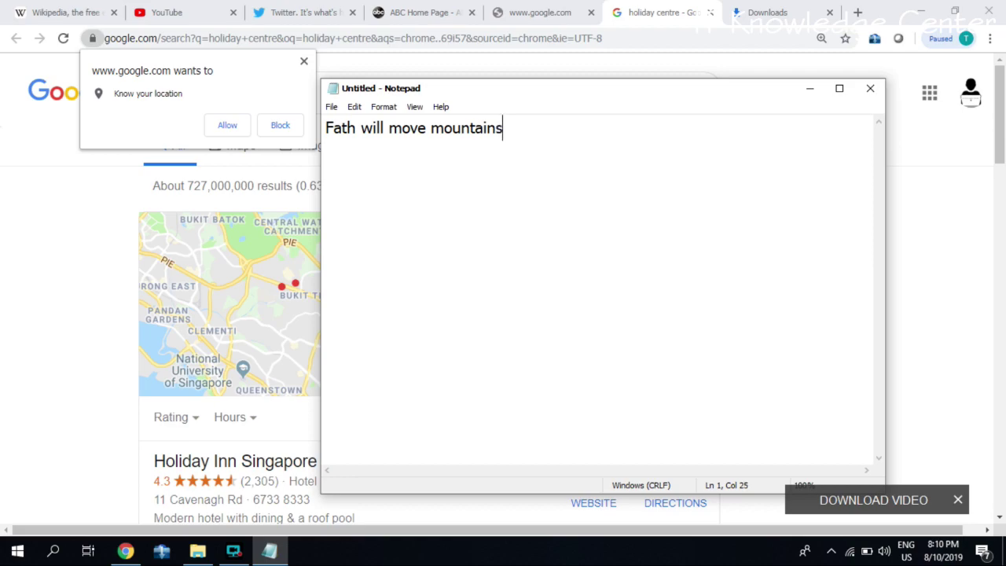